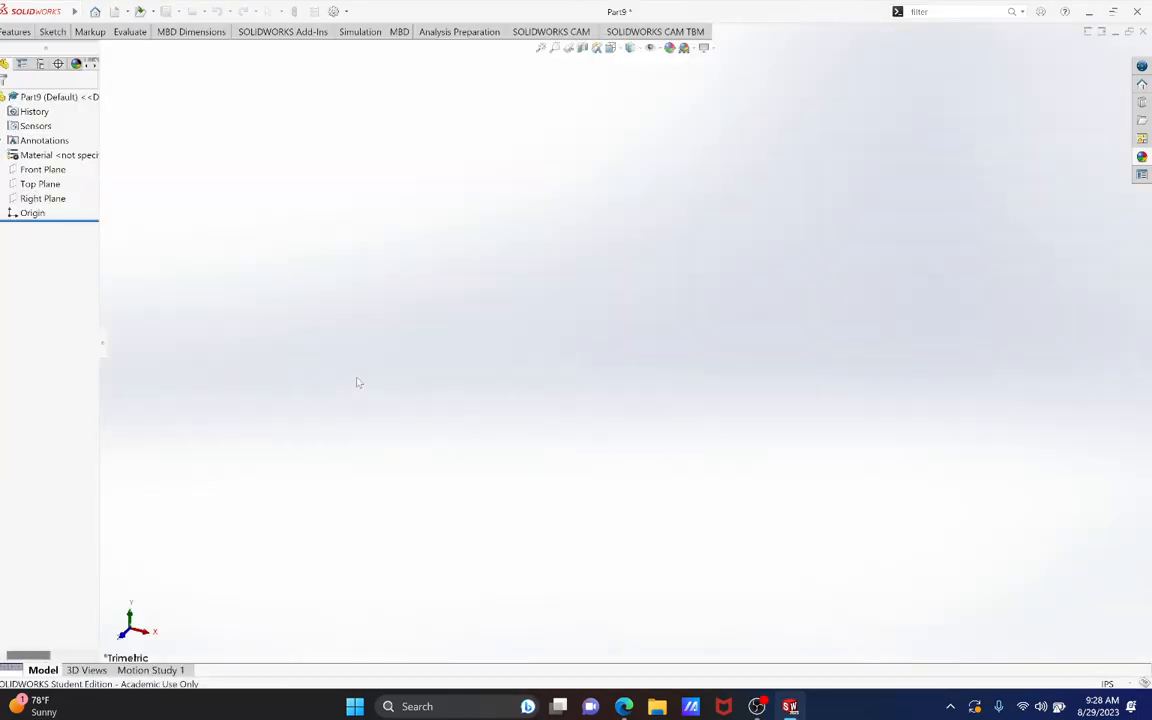
Start a sketch on the Front Plane and draw a corner rectangle around the origin, about 6.17 in wide and 3.91 in high.
click(51, 32)
click(10, 58)
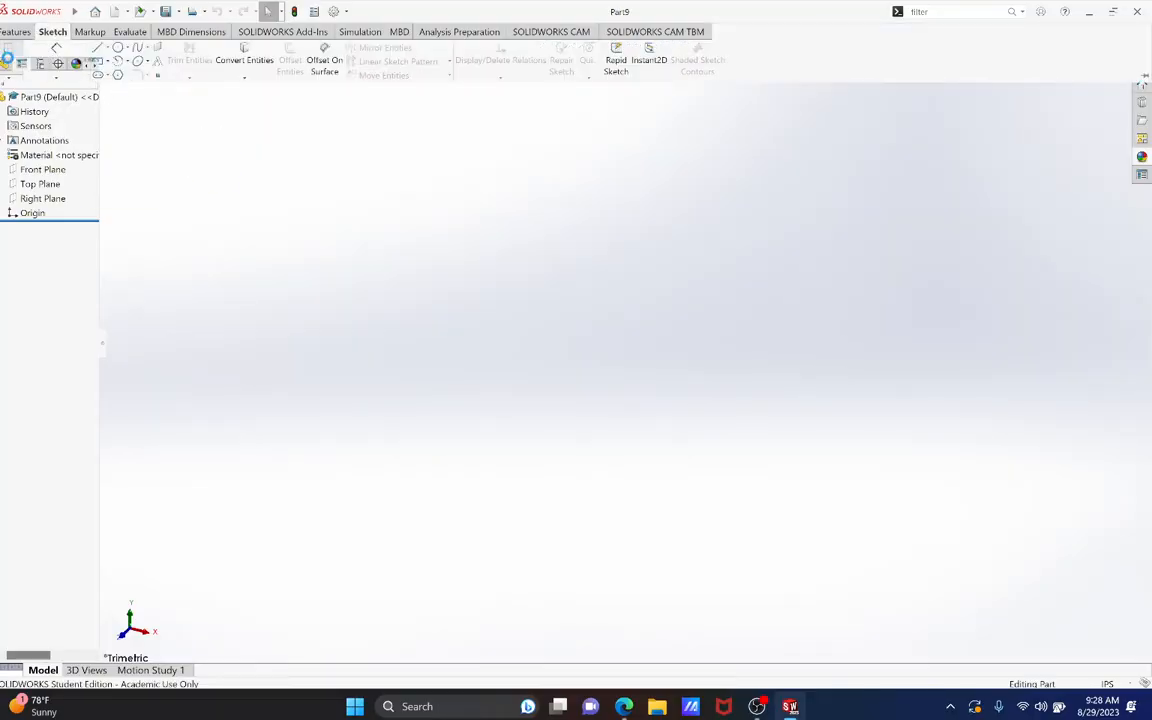
click(430, 165)
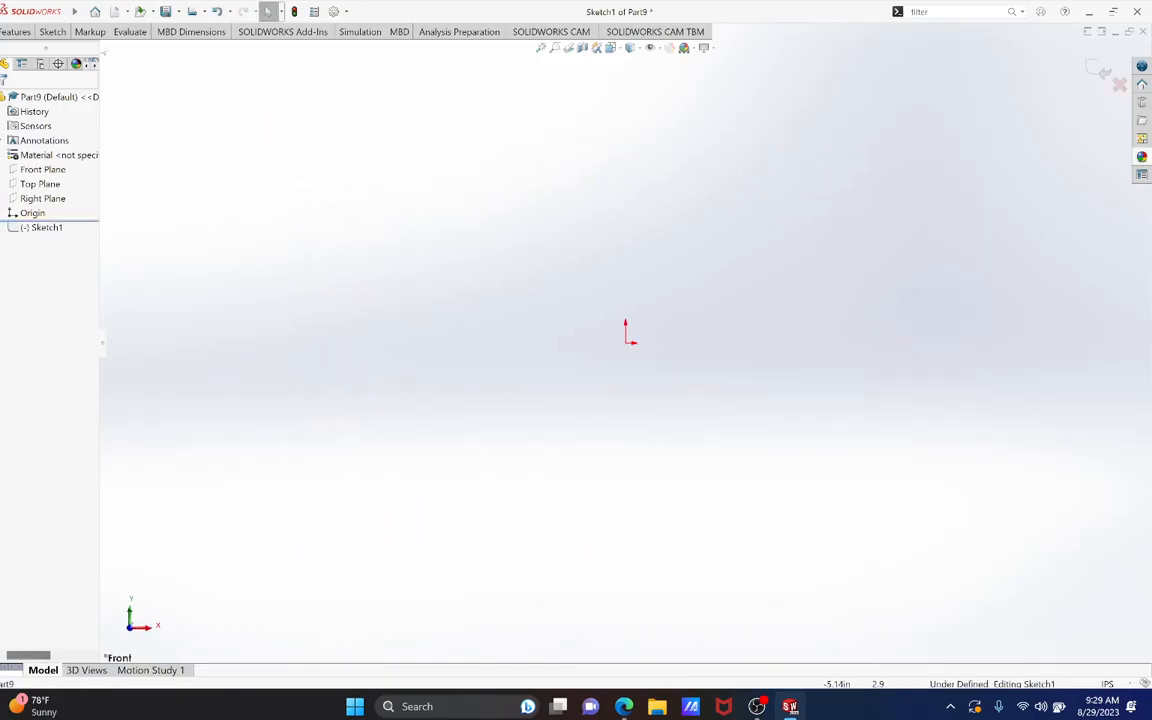
click(52, 32)
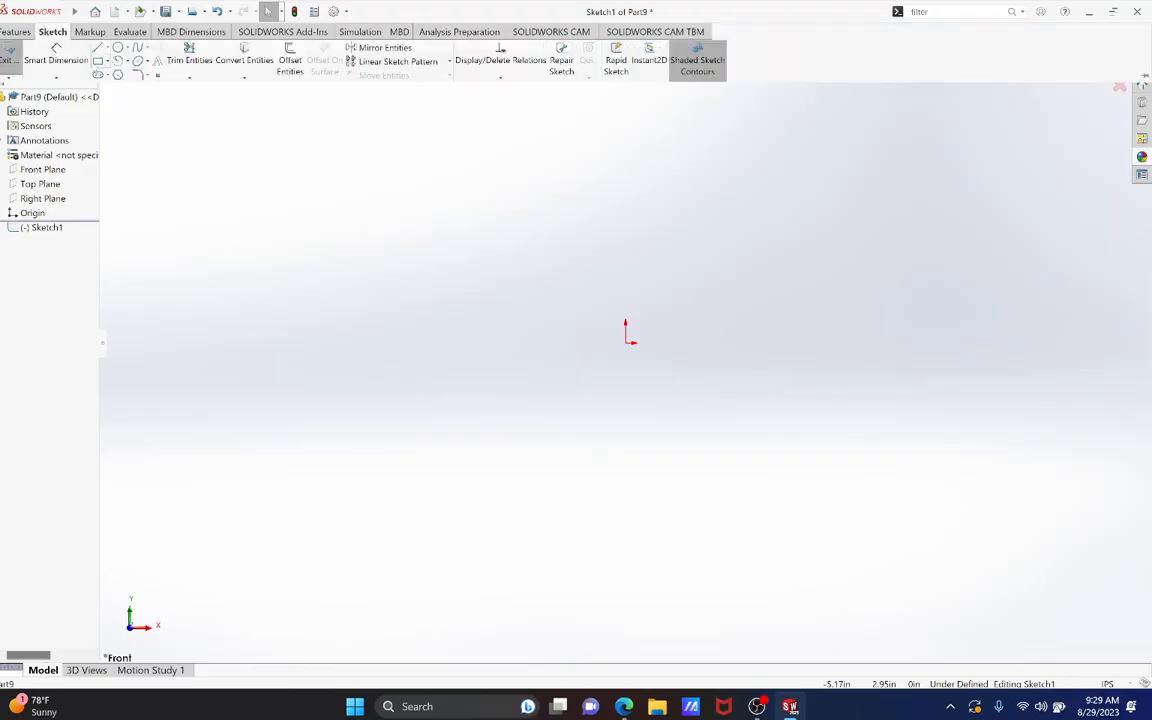
click(98, 61)
click(302, 152)
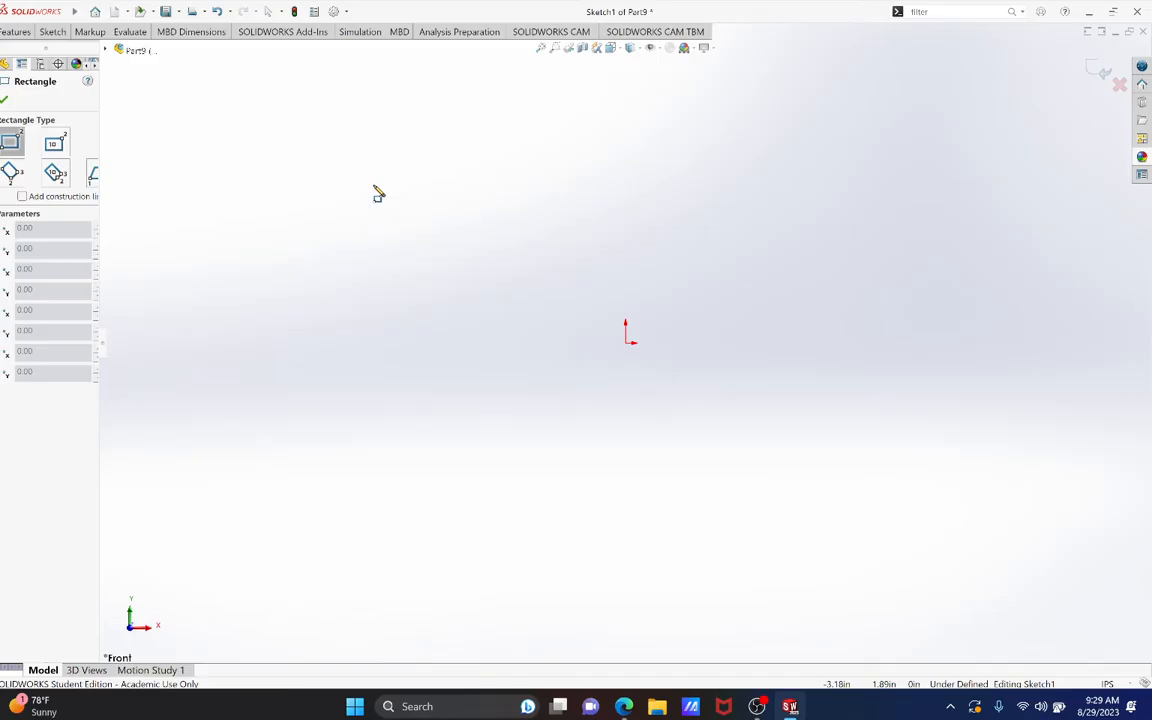
click(929, 548)
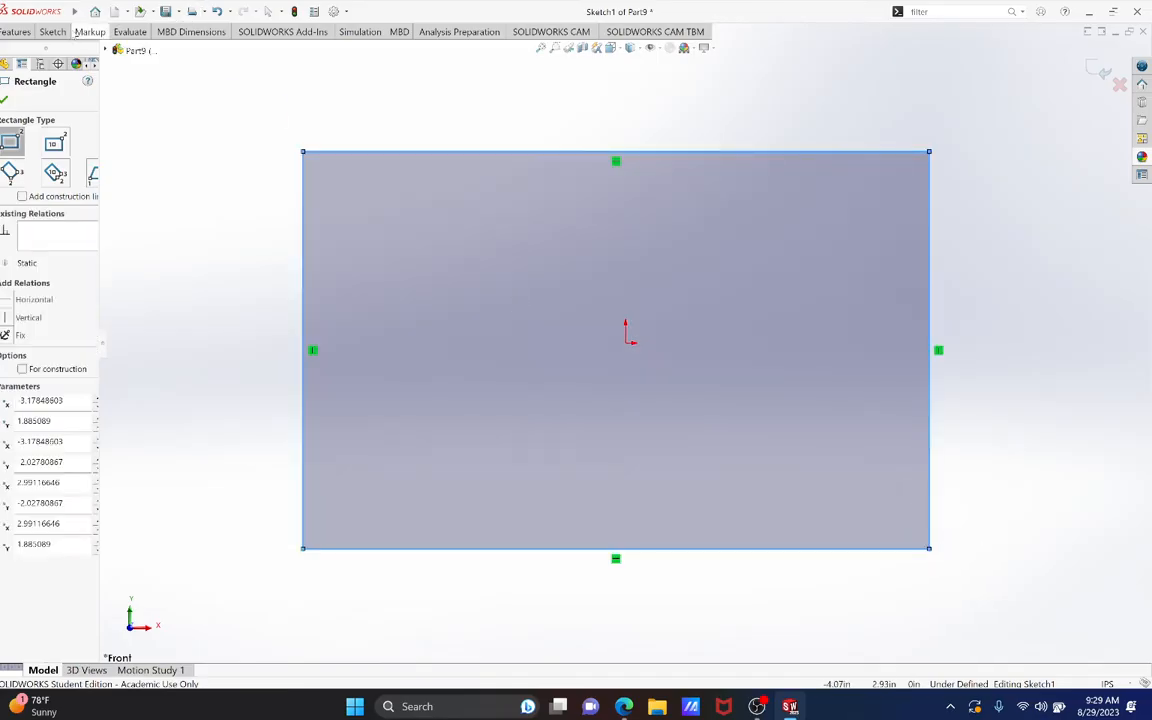
key(Escape)
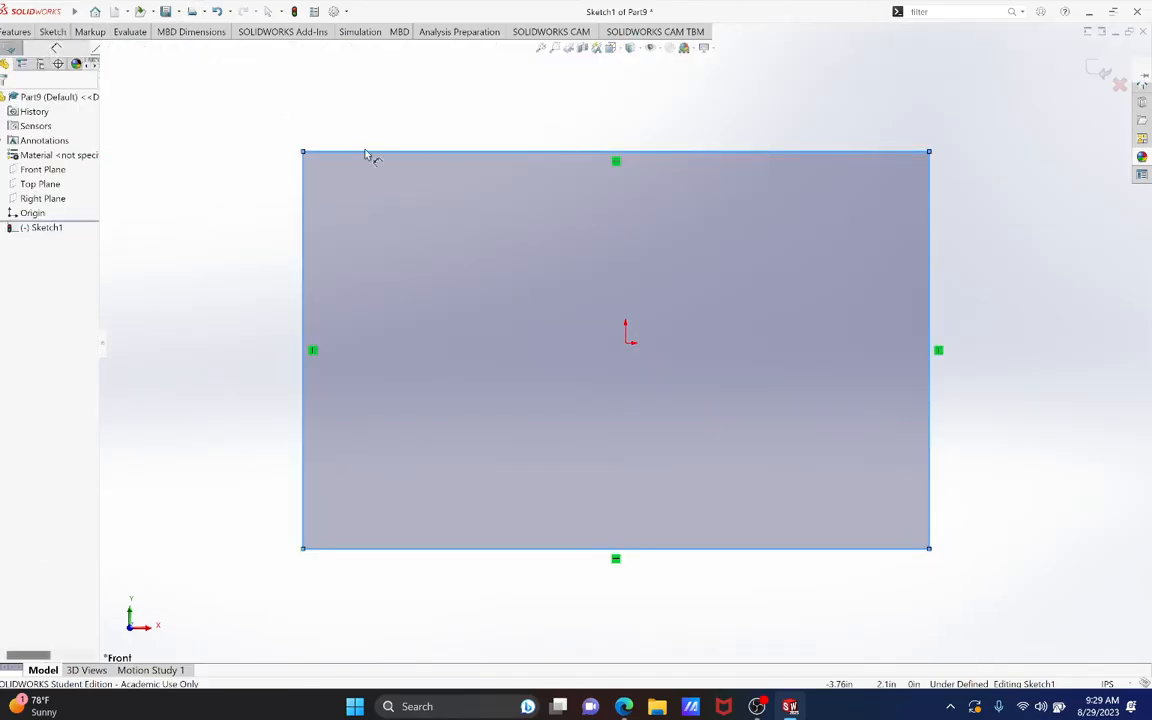
Dimension the rectangle's top edge to 7 in and its left edge to 5 in.
click(443, 154)
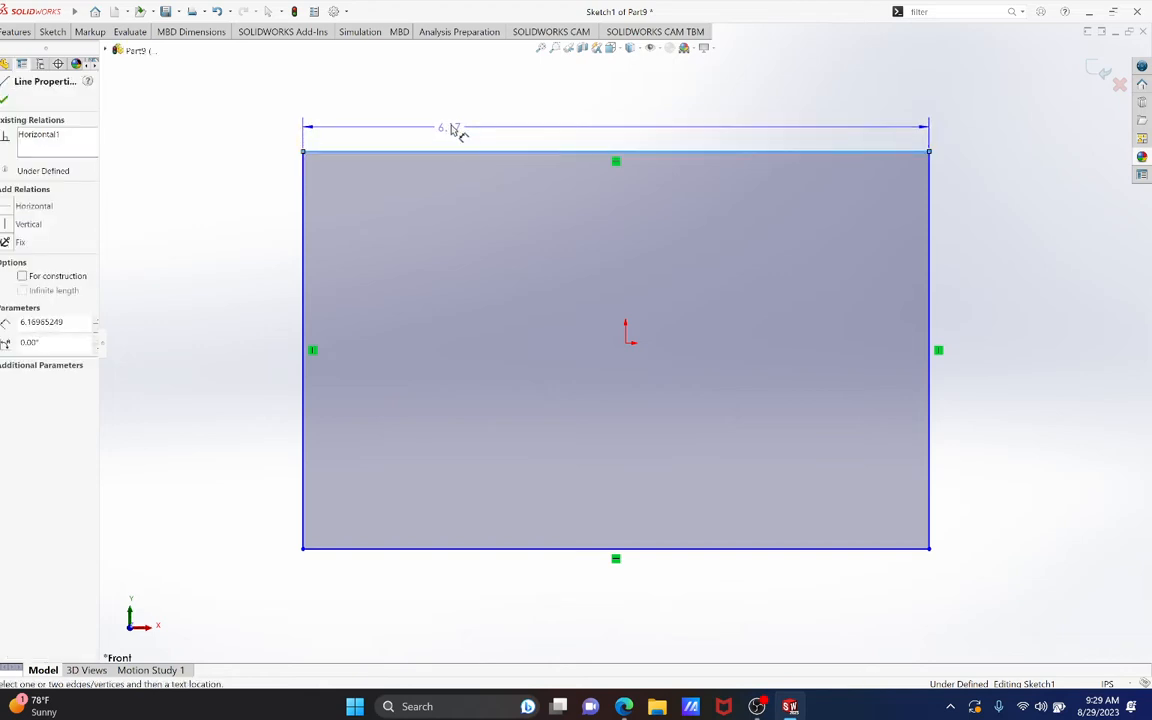
click(455, 130)
text(7)
key(Return)
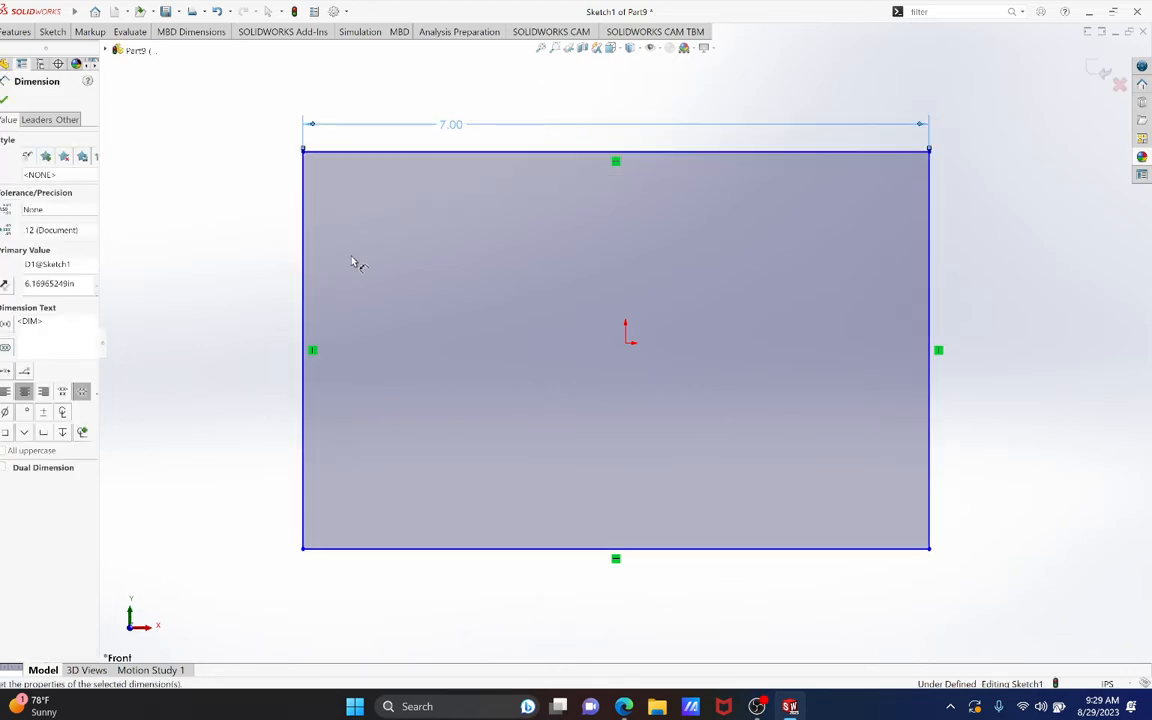
click(306, 302)
click(257, 300)
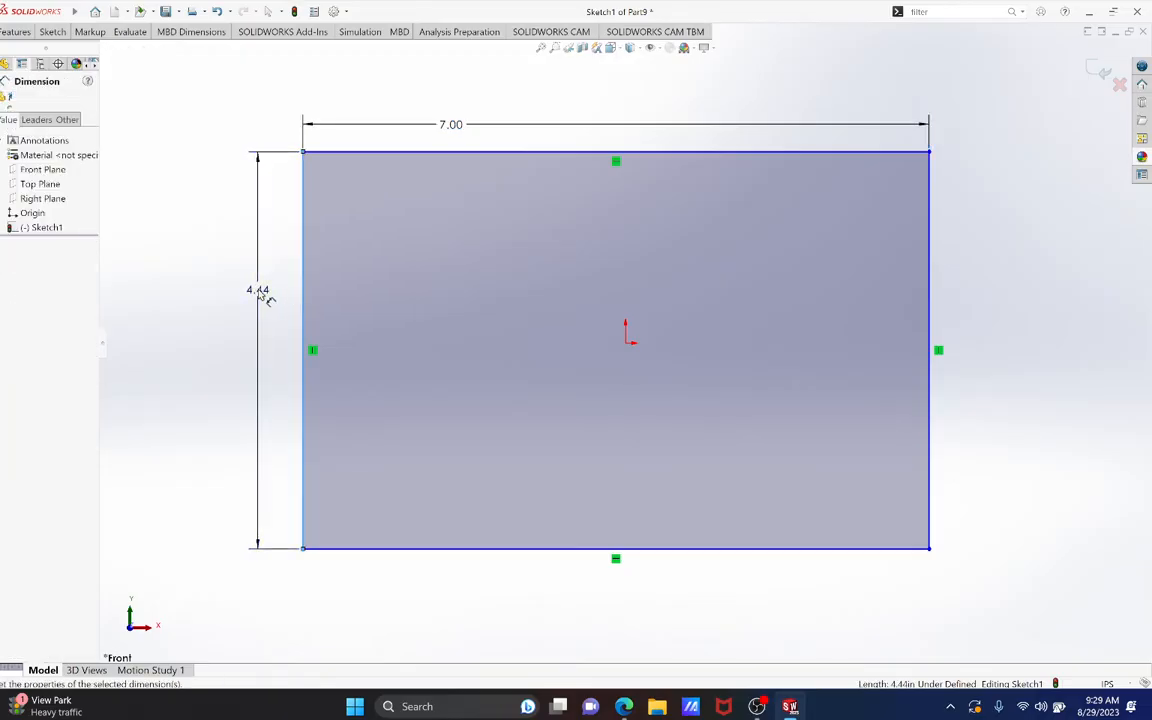
text(5)
key(Return)
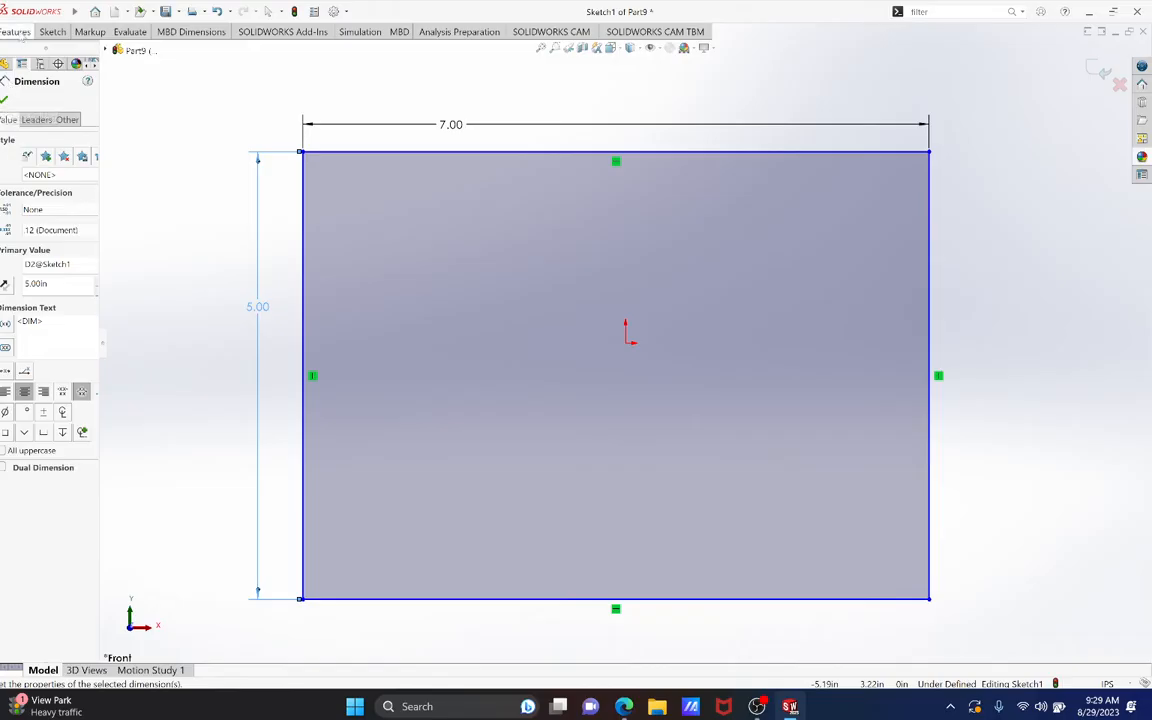
Extrude the rectangle as a blind boss with a depth of 5 in.
click(15, 31)
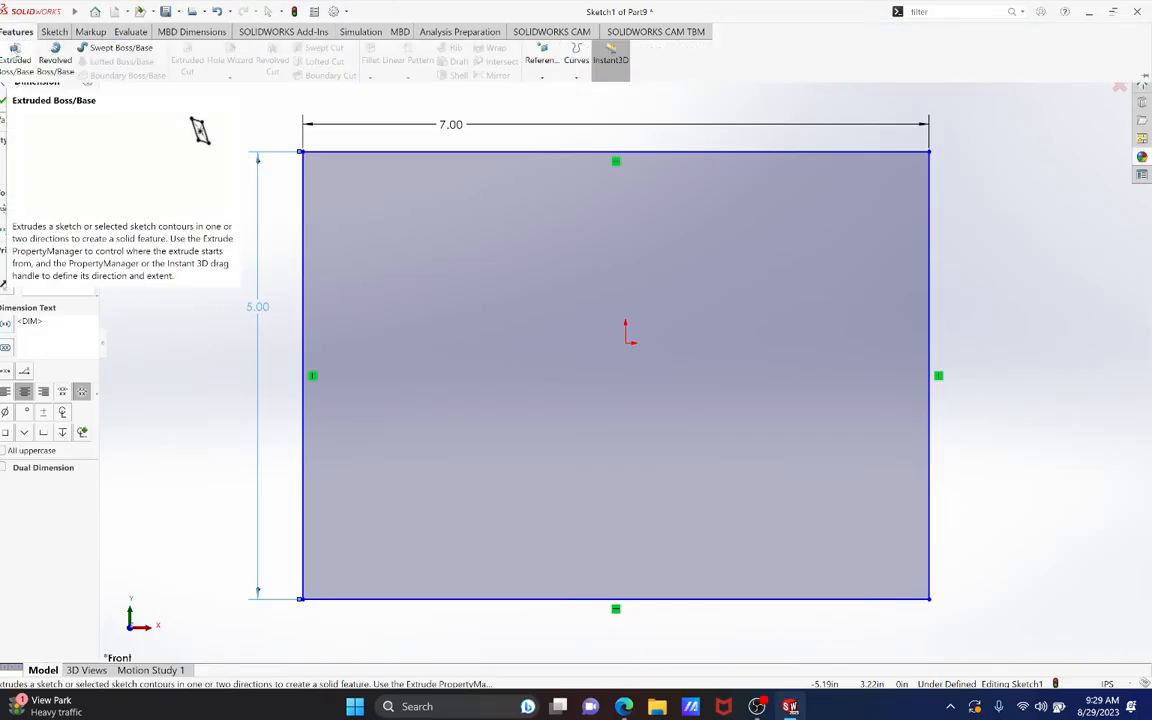
click(15, 58)
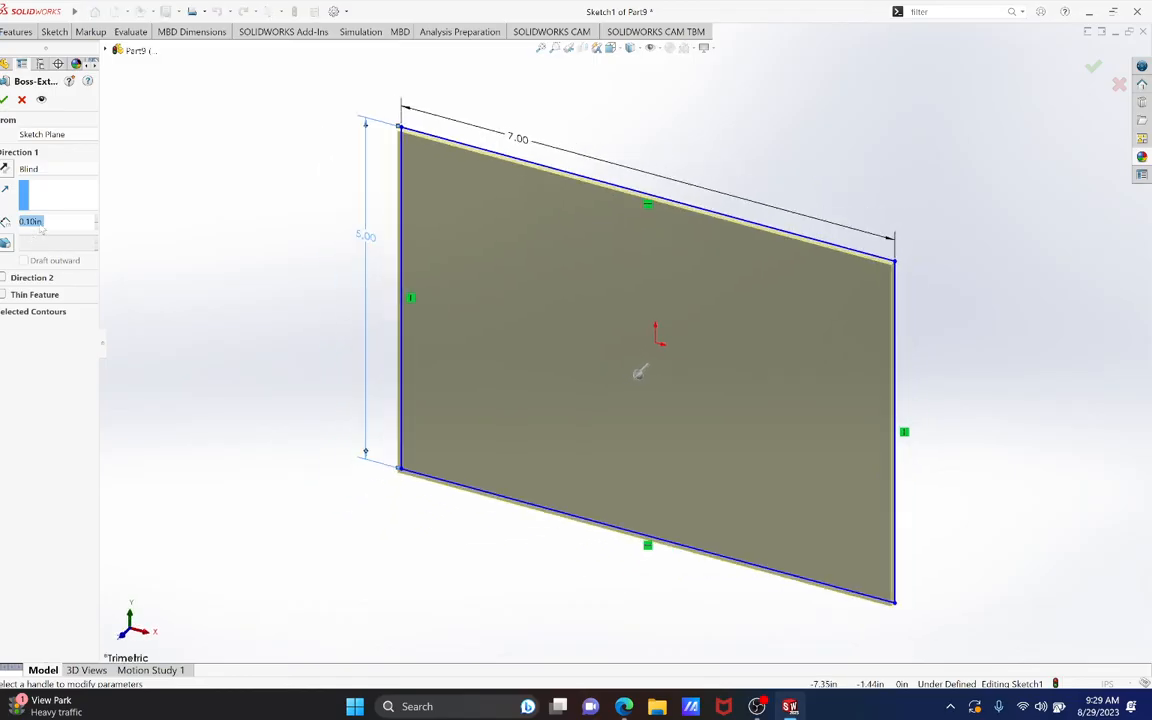
text(5)
key(Return)
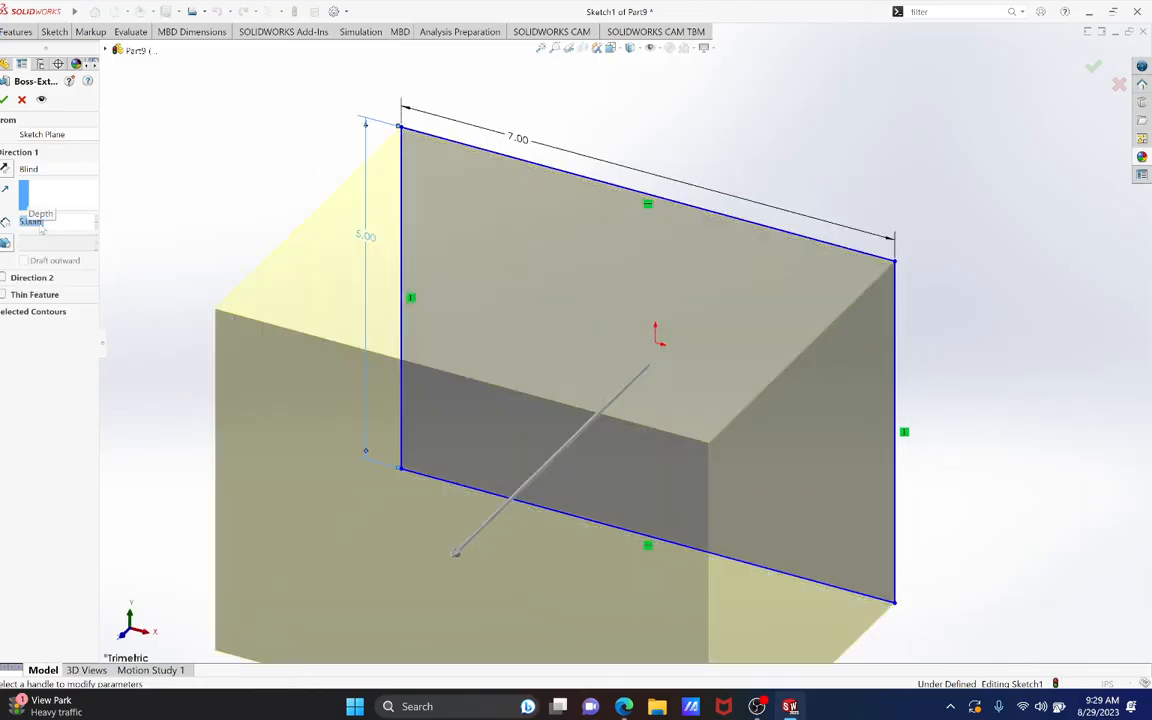
click(5, 100)
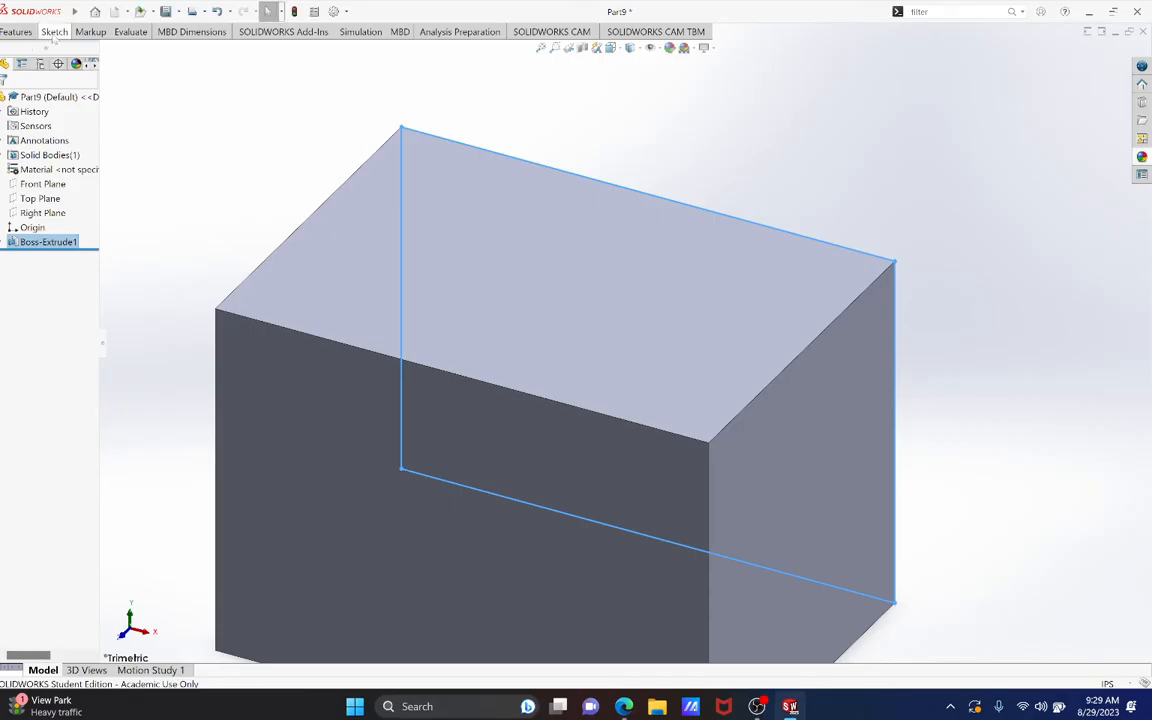
On the block's front face, sketch a corner rectangle from the upper-right corner, about 4.52 in wide and 2.9 in high.
click(54, 32)
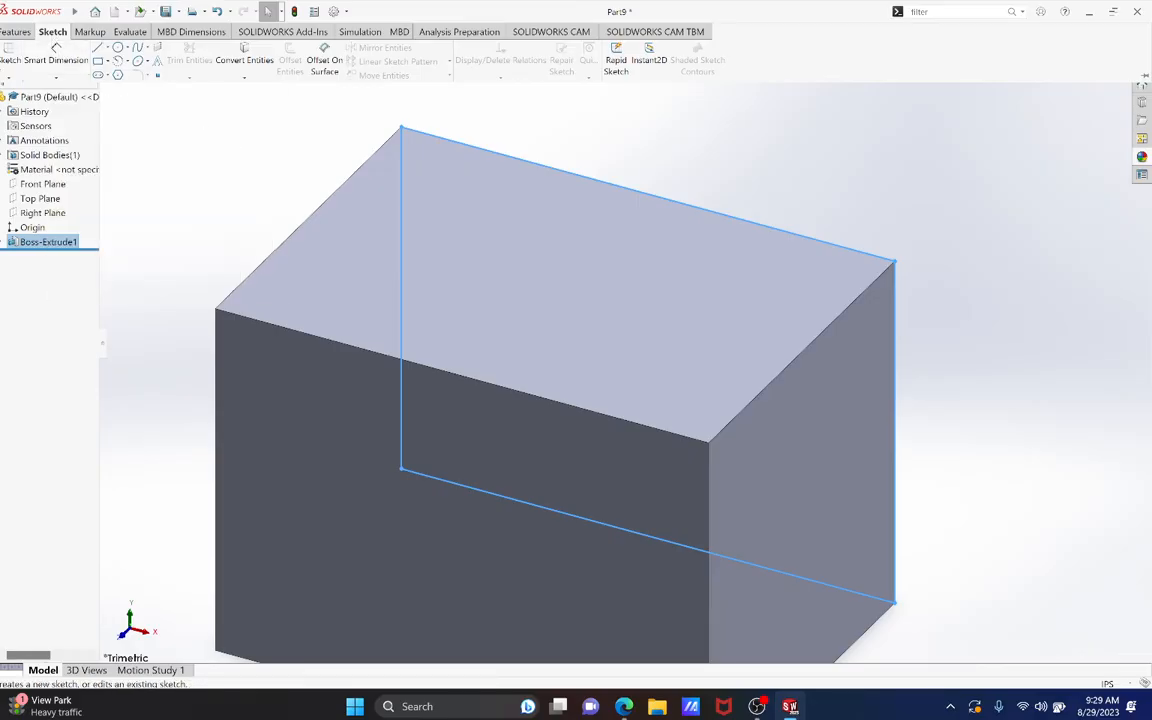
click(7, 52)
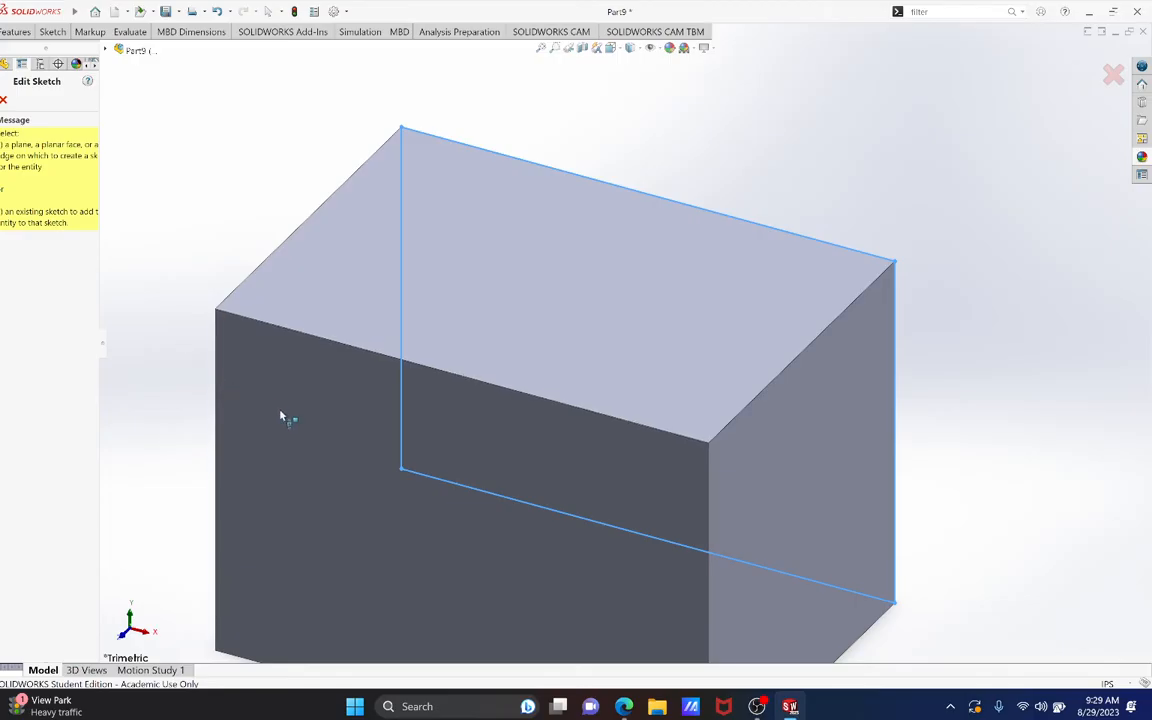
click(281, 416)
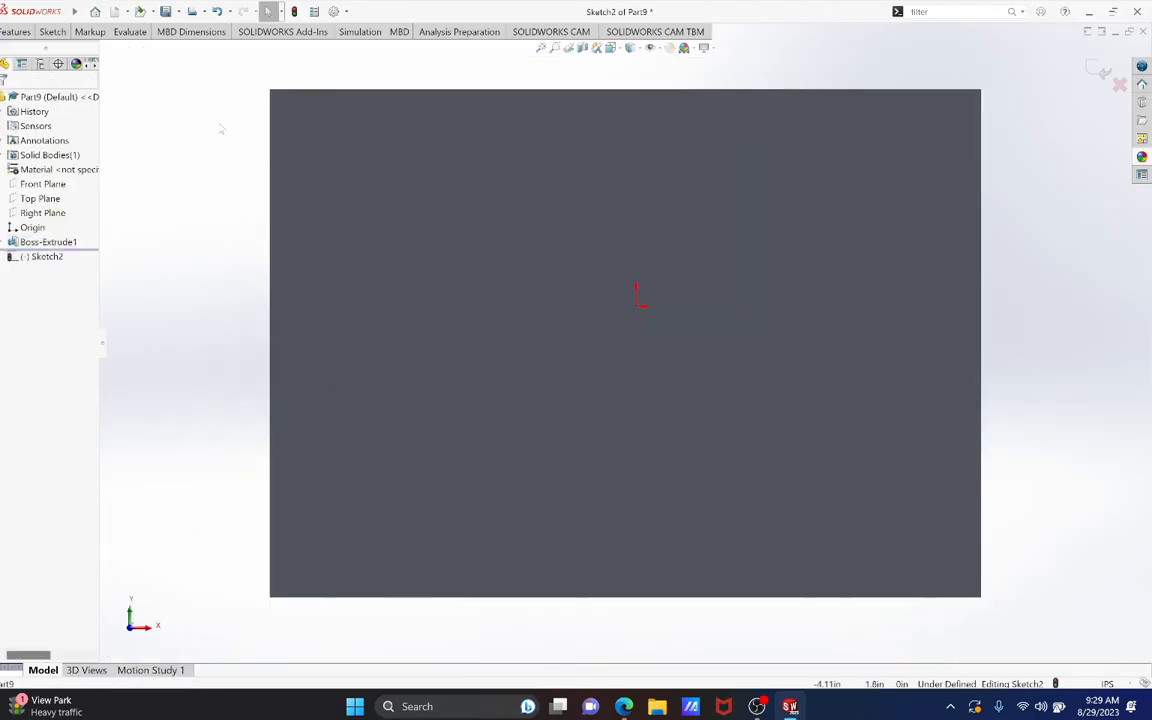
click(52, 33)
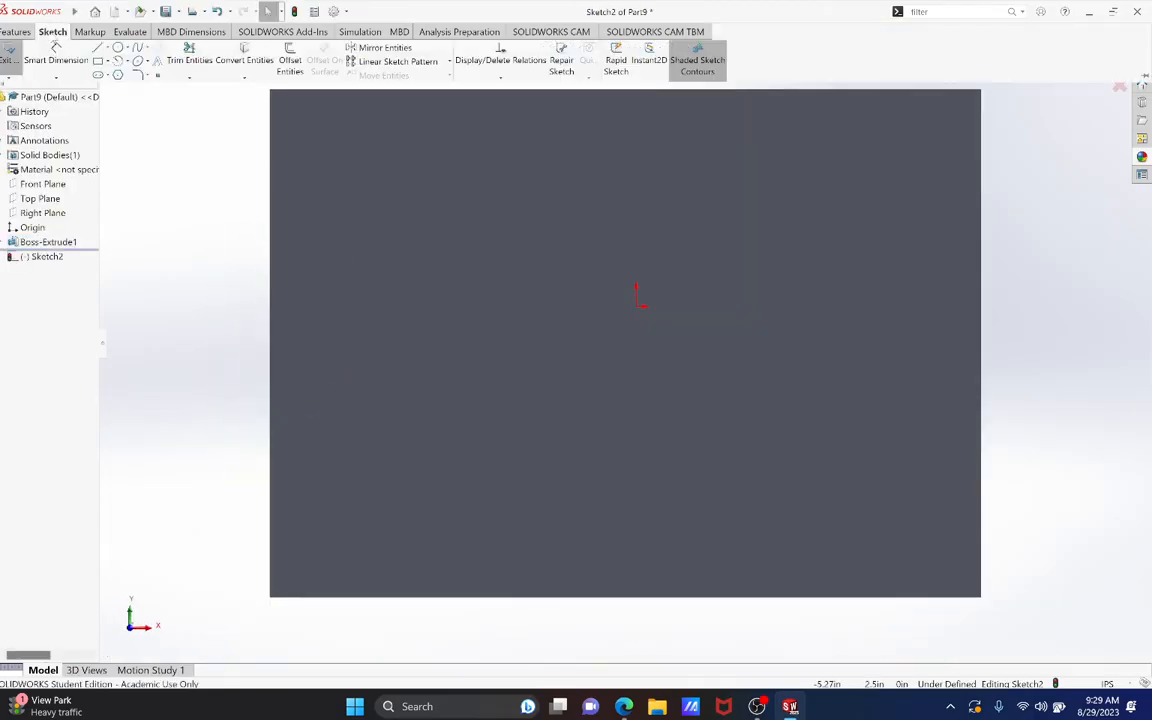
click(97, 61)
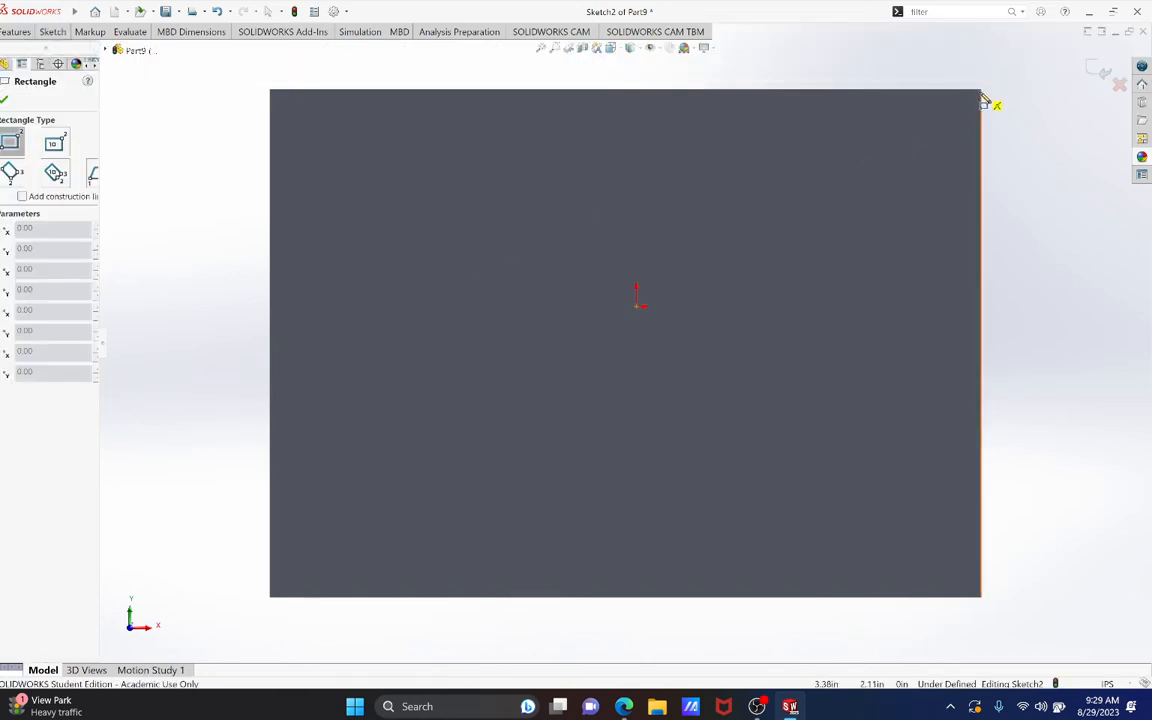
mouse_move(981, 90)
mouse_down()
mouse_move(851, 190)
mouse_move(521, 383)
mouse_up()
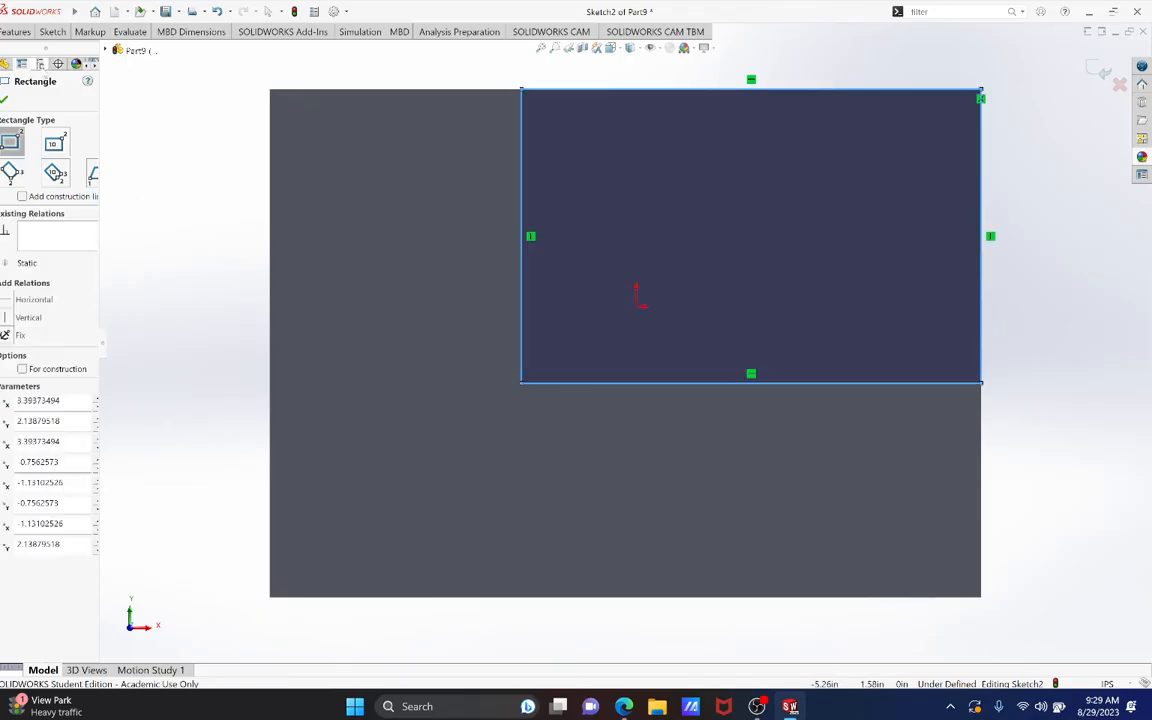
Dimension the front-face rectangle to 3 in high and 5 in wide.
click(52, 31)
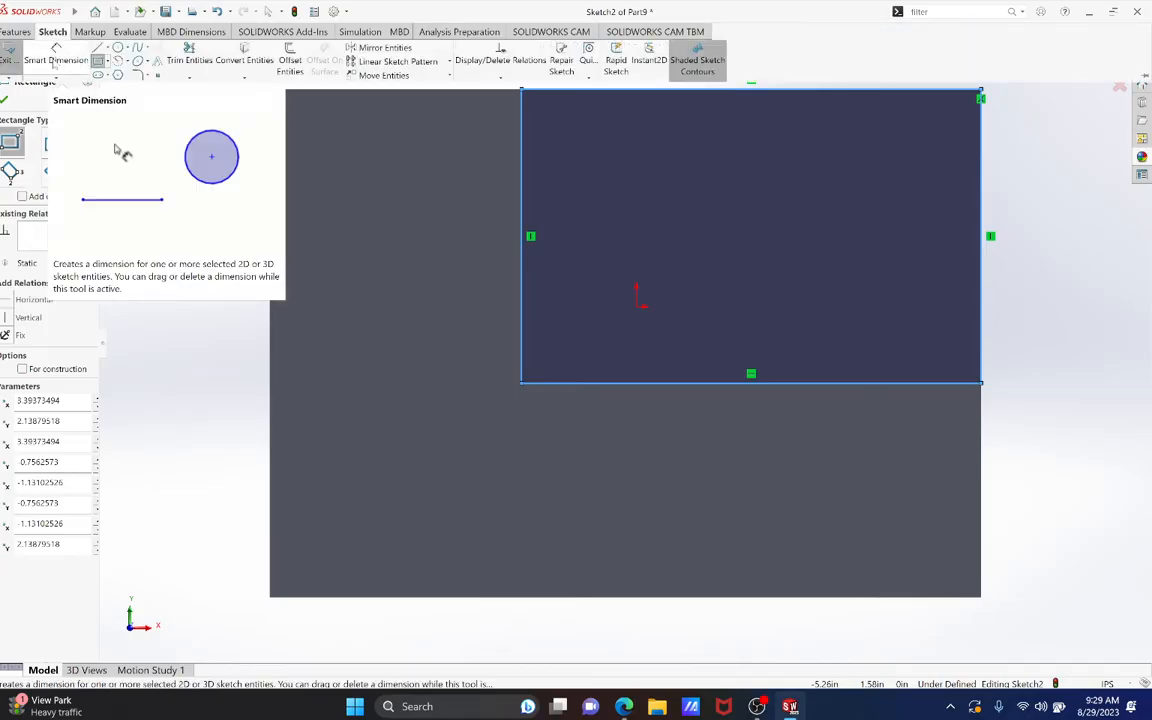
key(Escape)
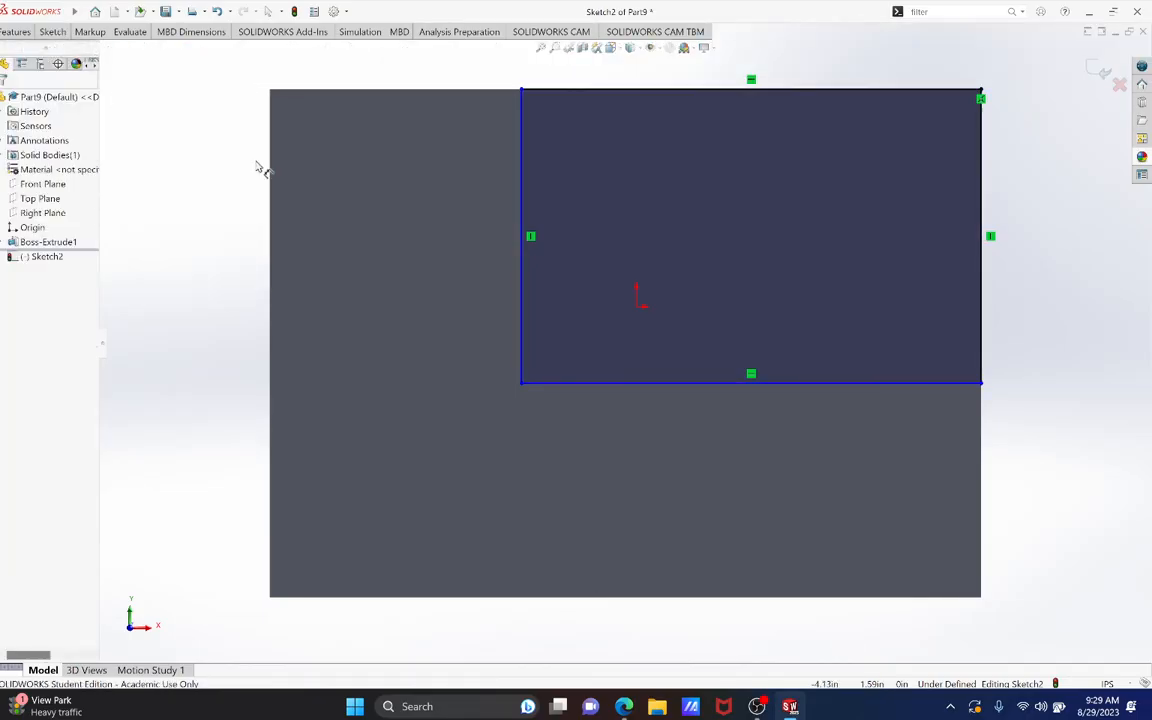
click(521, 211)
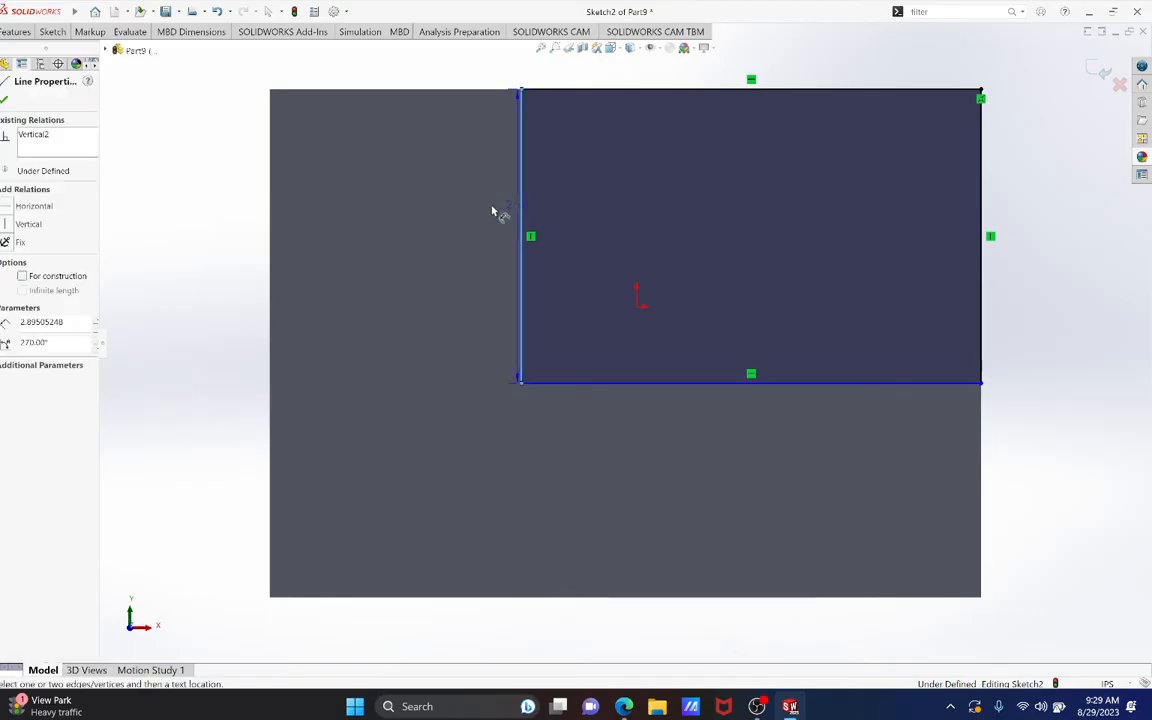
click(479, 214)
text(3)
key(Return)
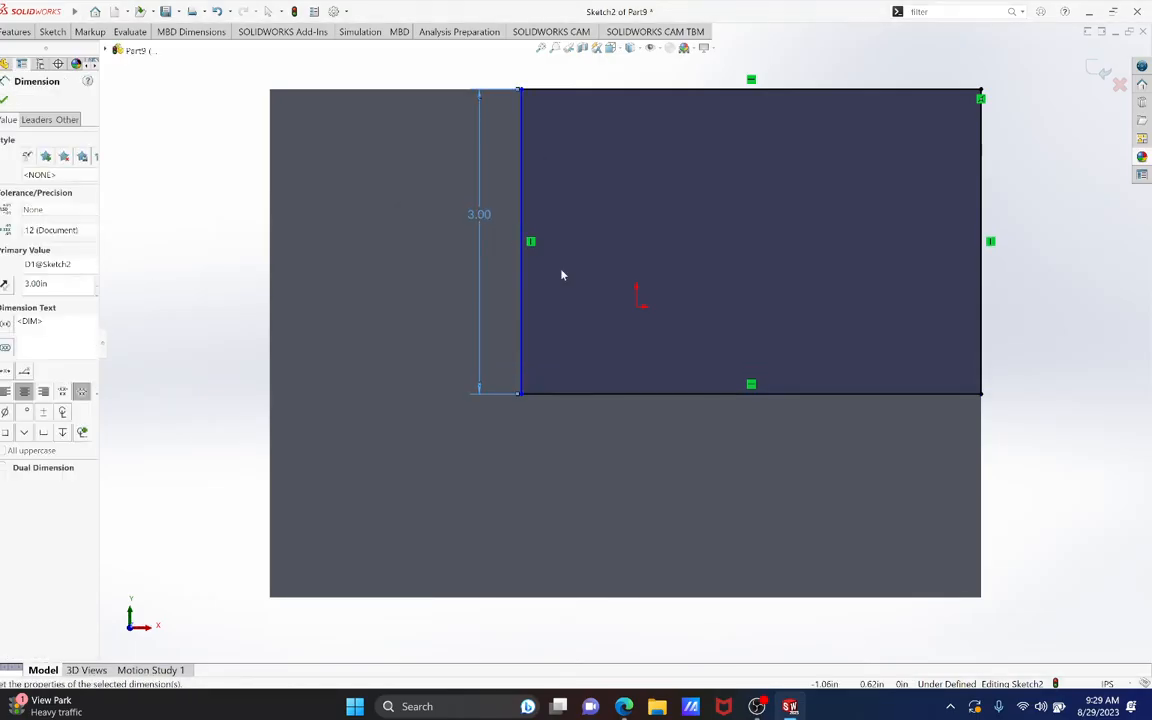
key(Escape)
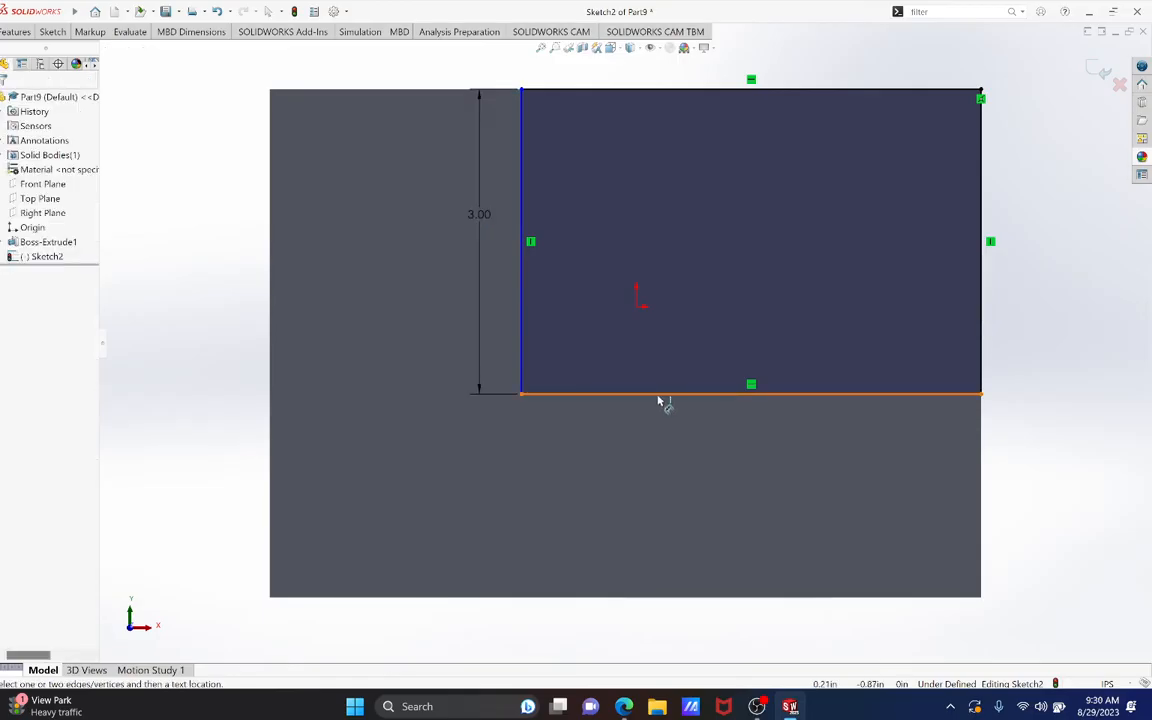
click(658, 401)
click(664, 422)
text(5)
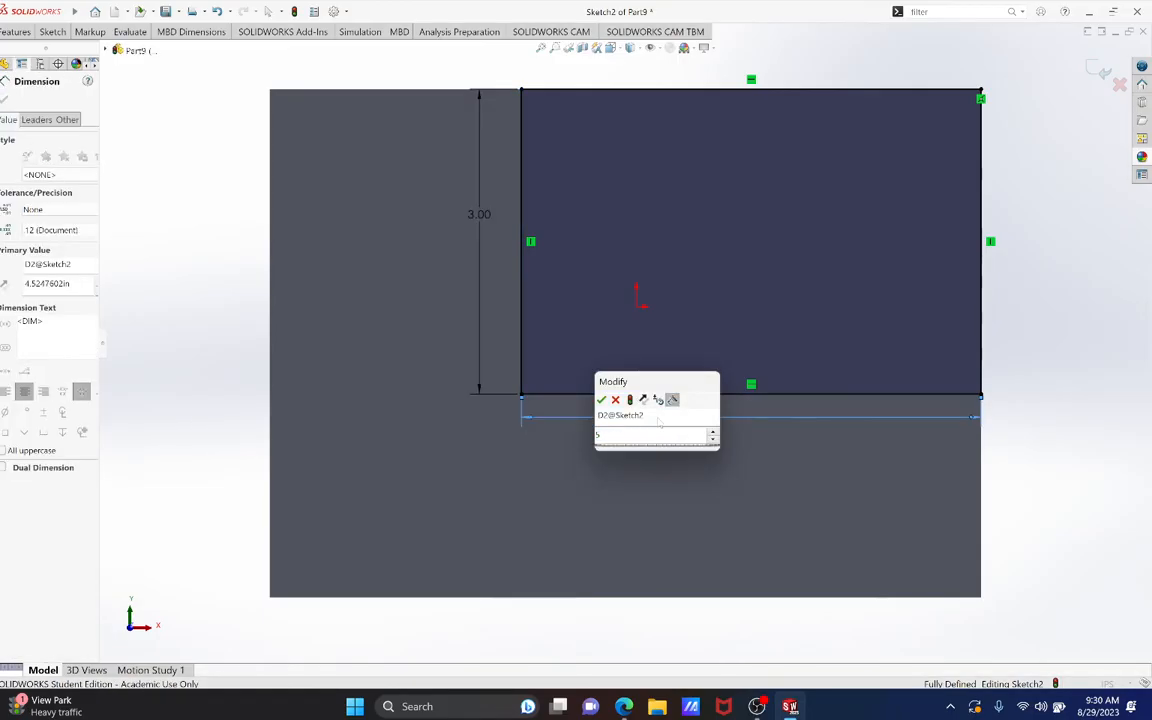
key(Return)
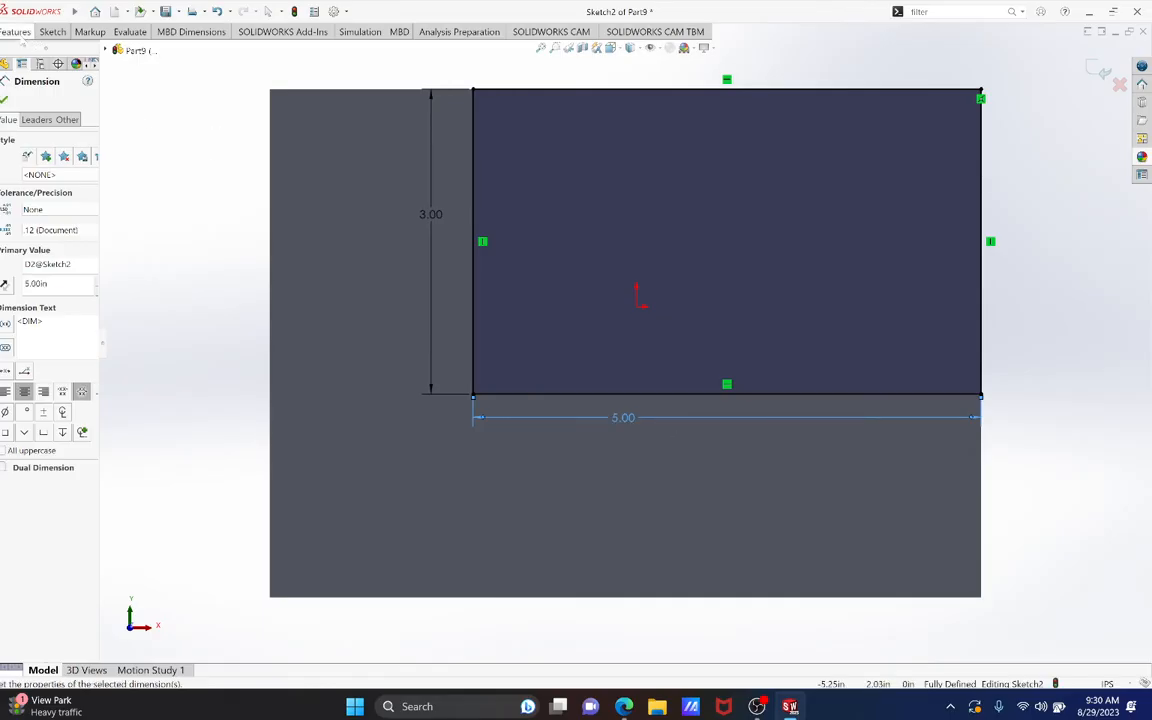
Cut the rectangle out of the block with a blind Extruded Cut 5 in deep.
click(14, 36)
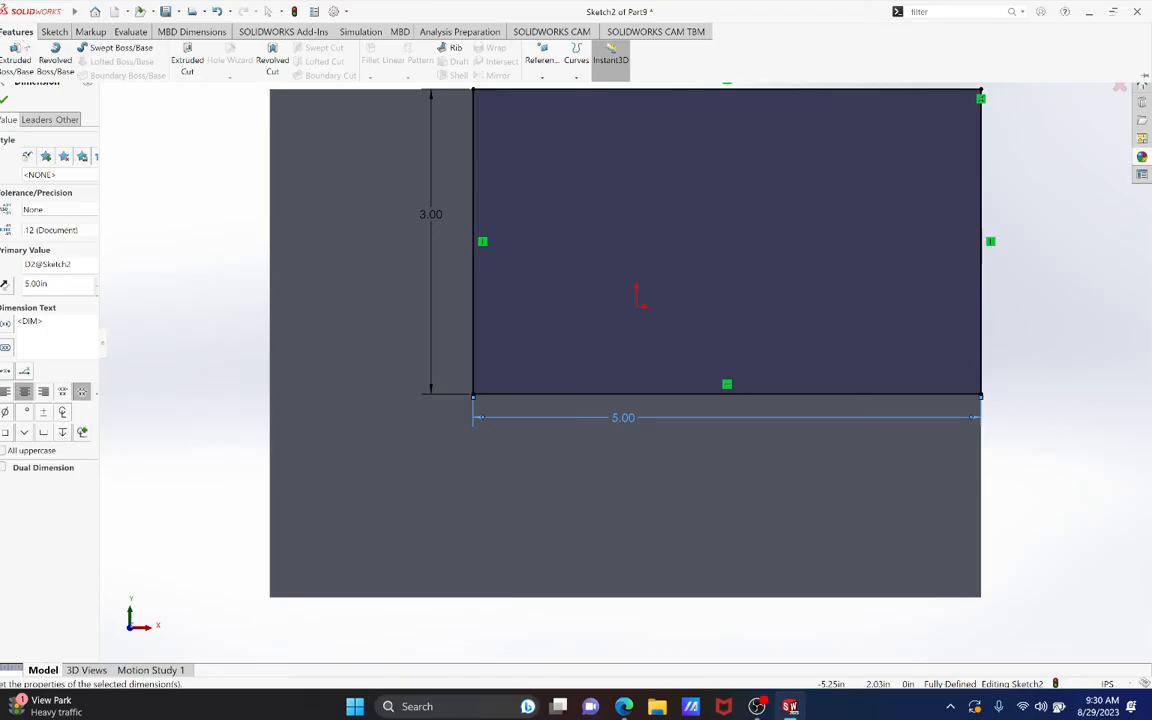
click(187, 62)
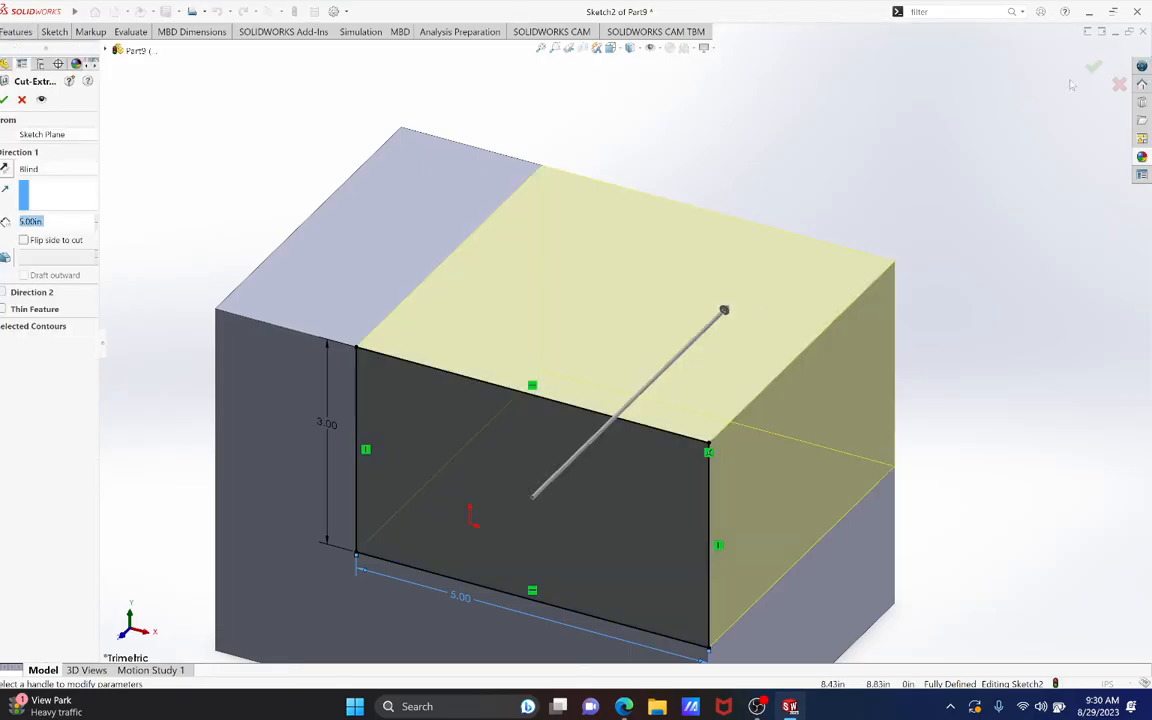
click(1097, 67)
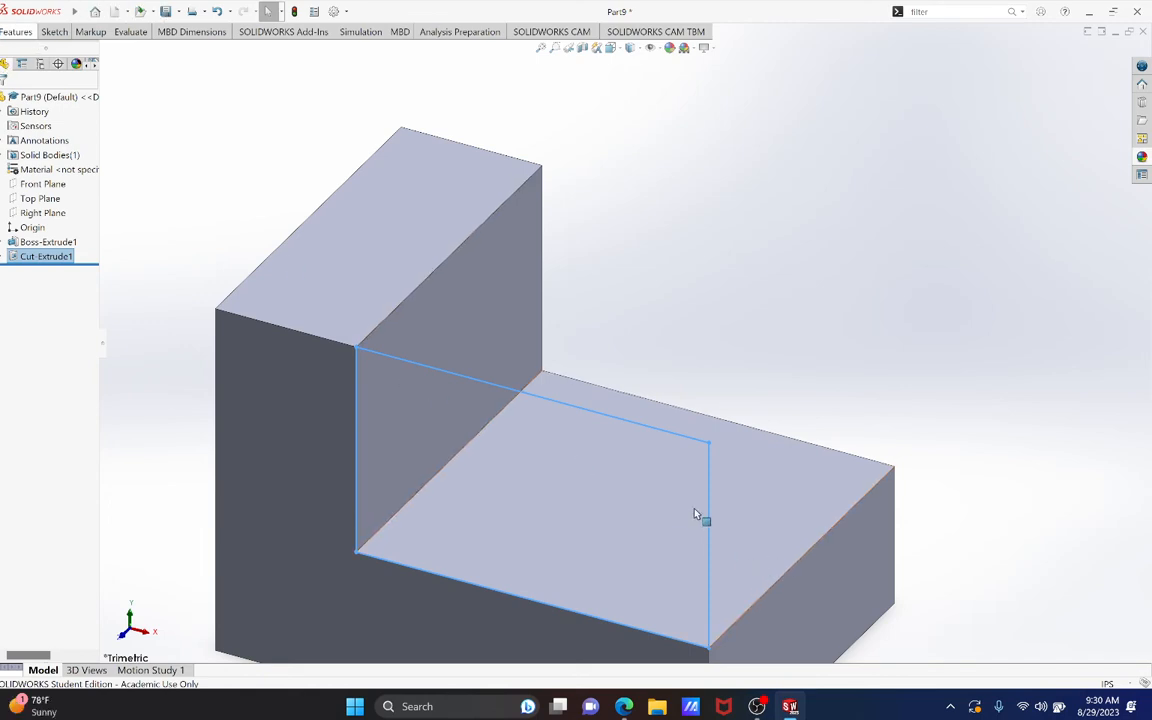
On the top face of the lower step, sketch a corner rectangle inward from the outer end edge, about 3.02 in by 2.12 in.
click(54, 33)
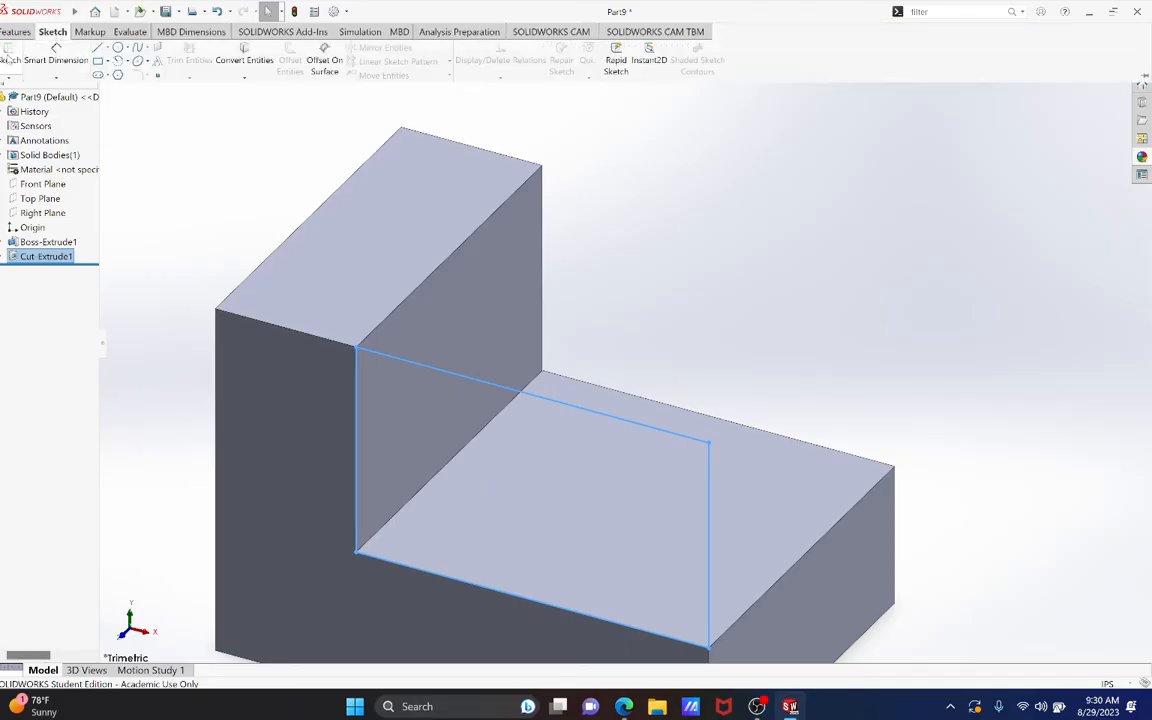
click(8, 56)
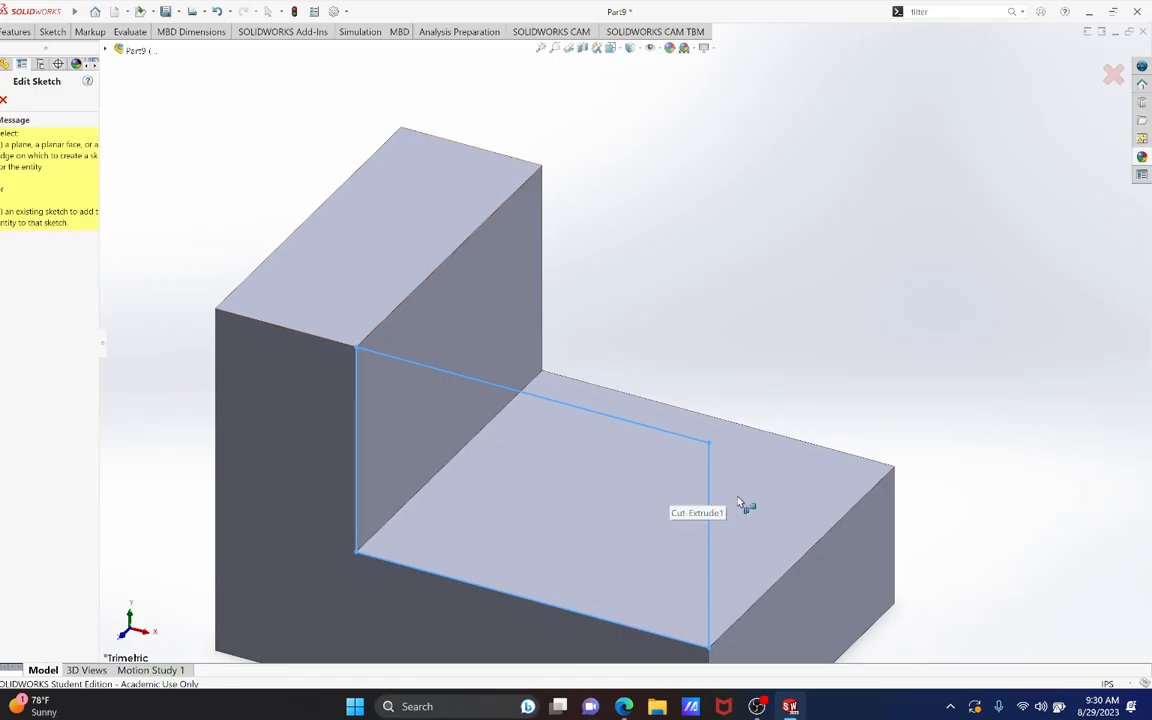
click(740, 503)
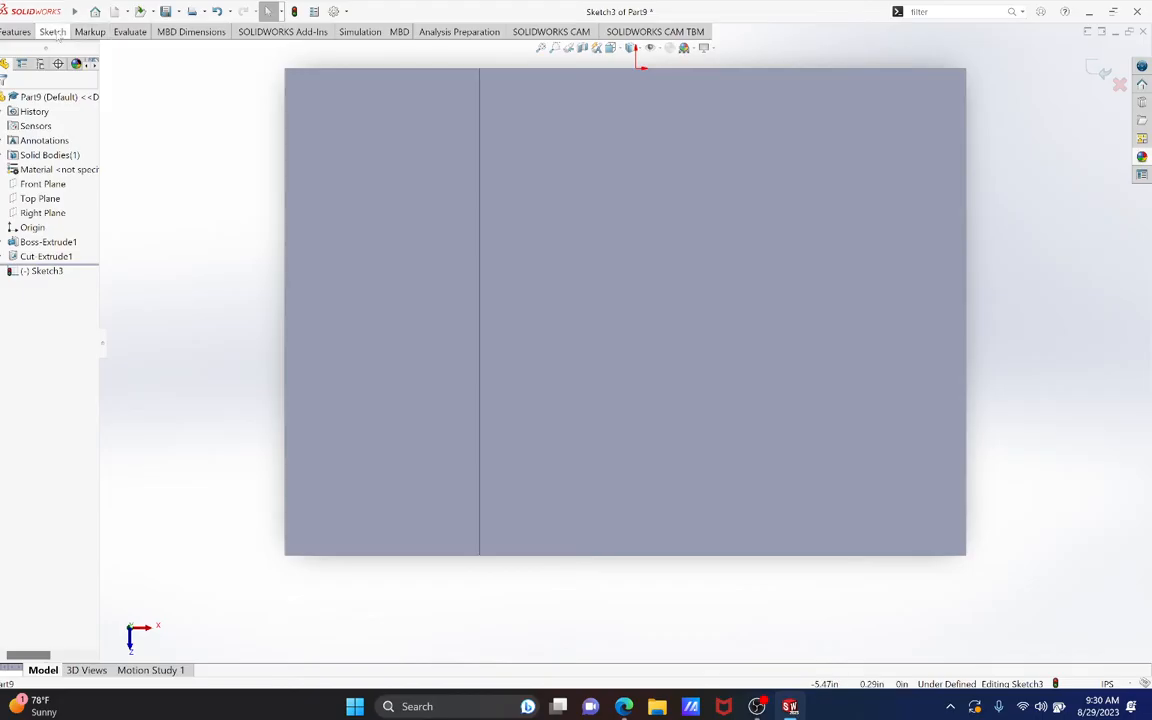
click(54, 33)
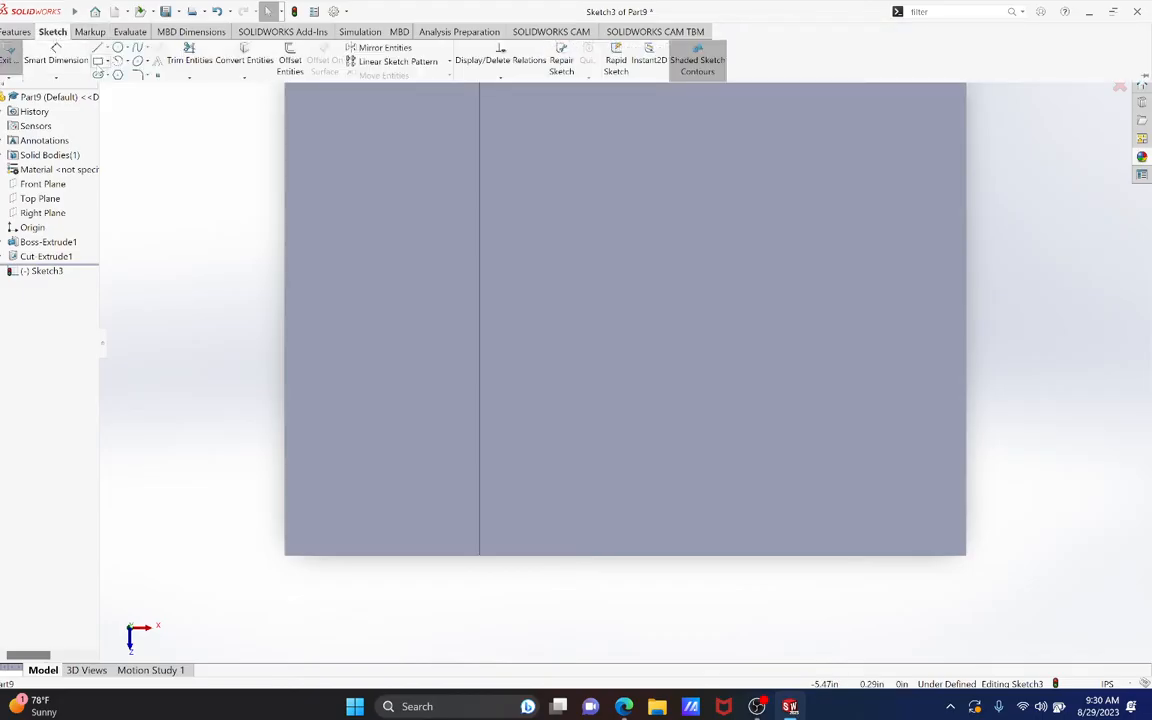
click(97, 60)
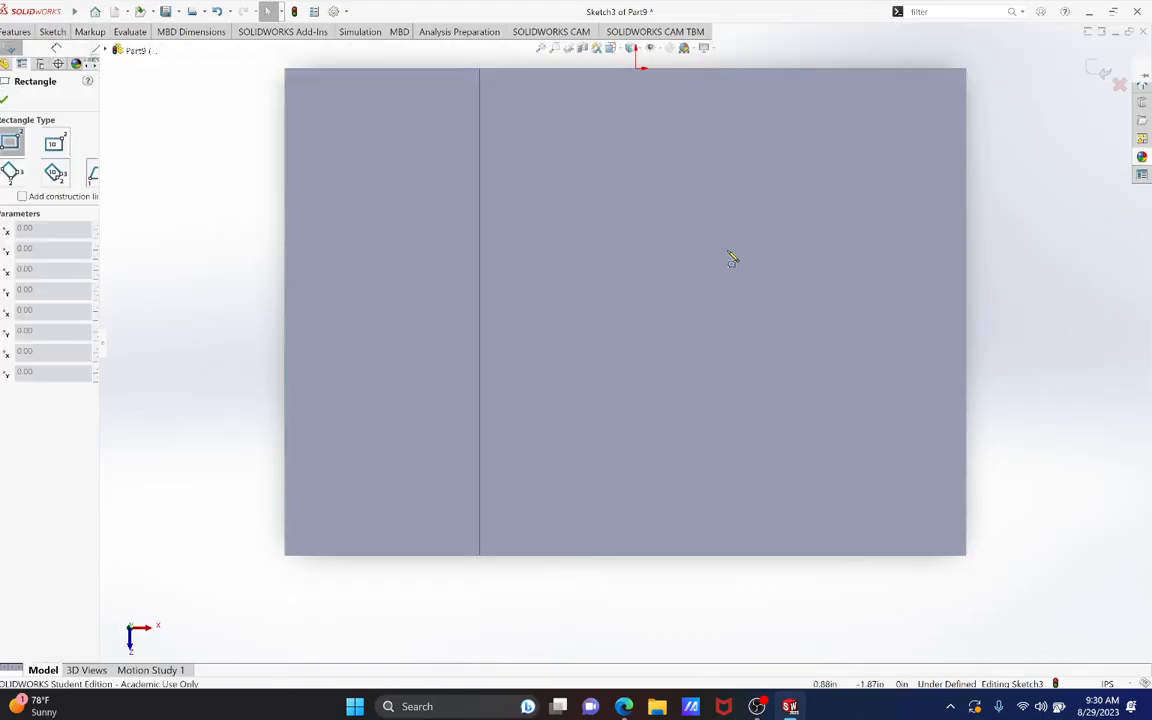
click(966, 187)
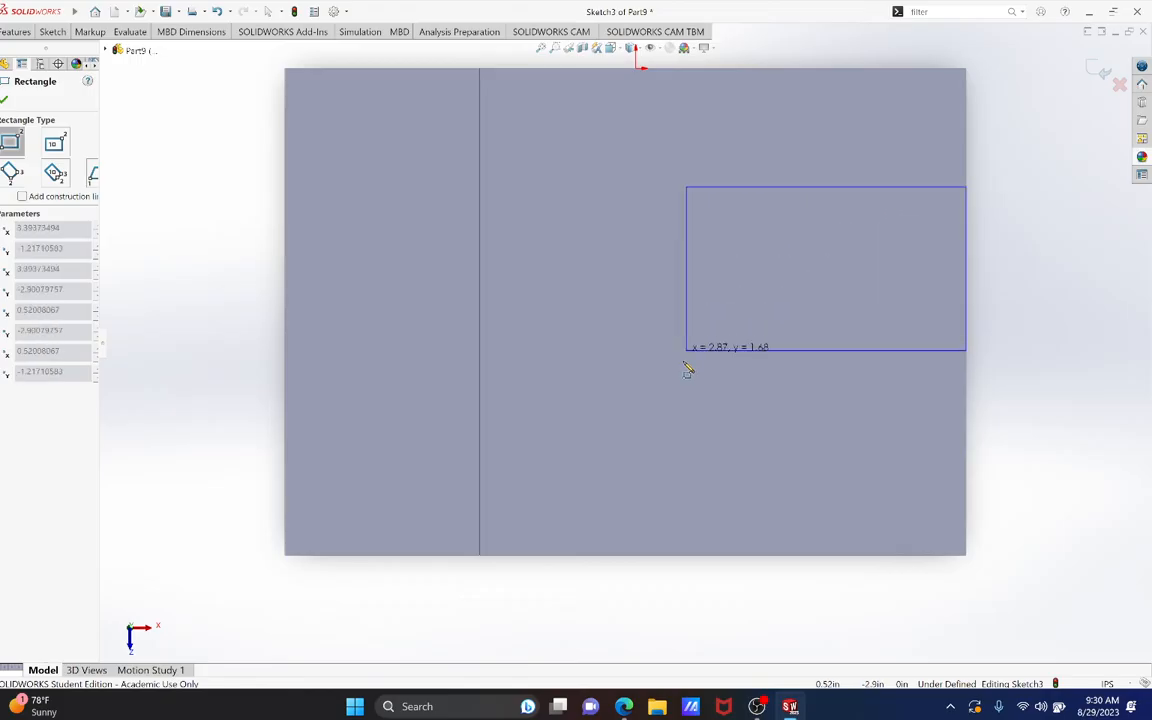
click(672, 392)
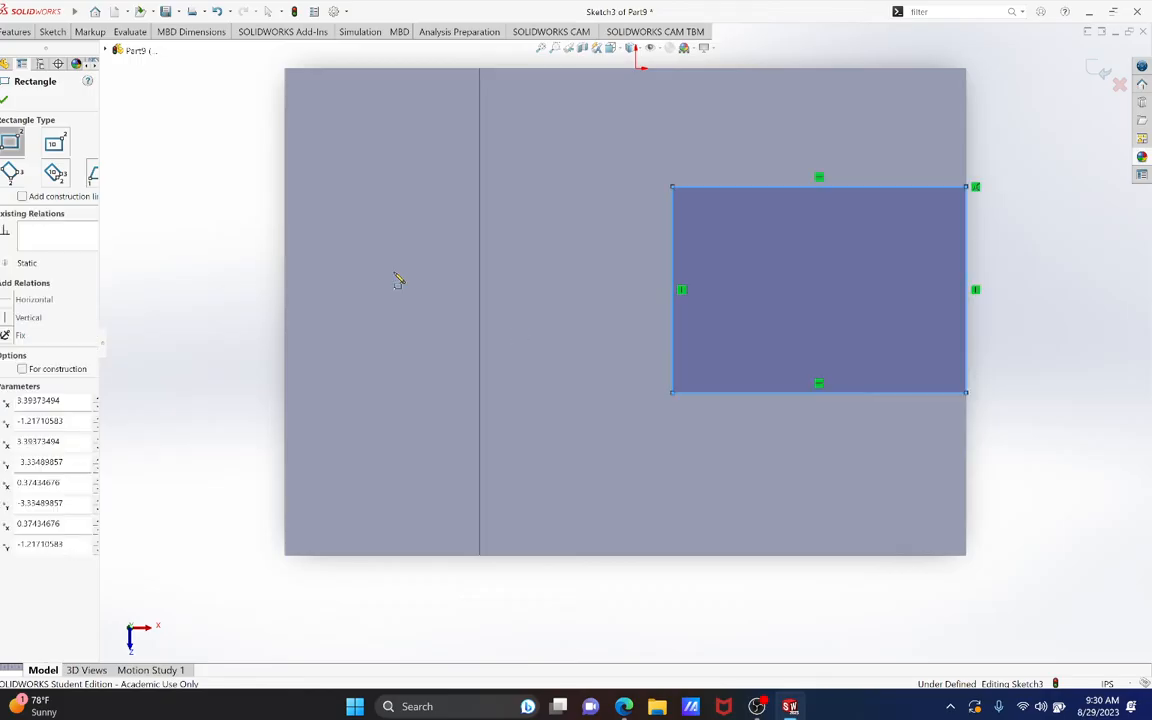
Dimension the lower-step rectangle to 3 in long and 1 in wide.
click(53, 32)
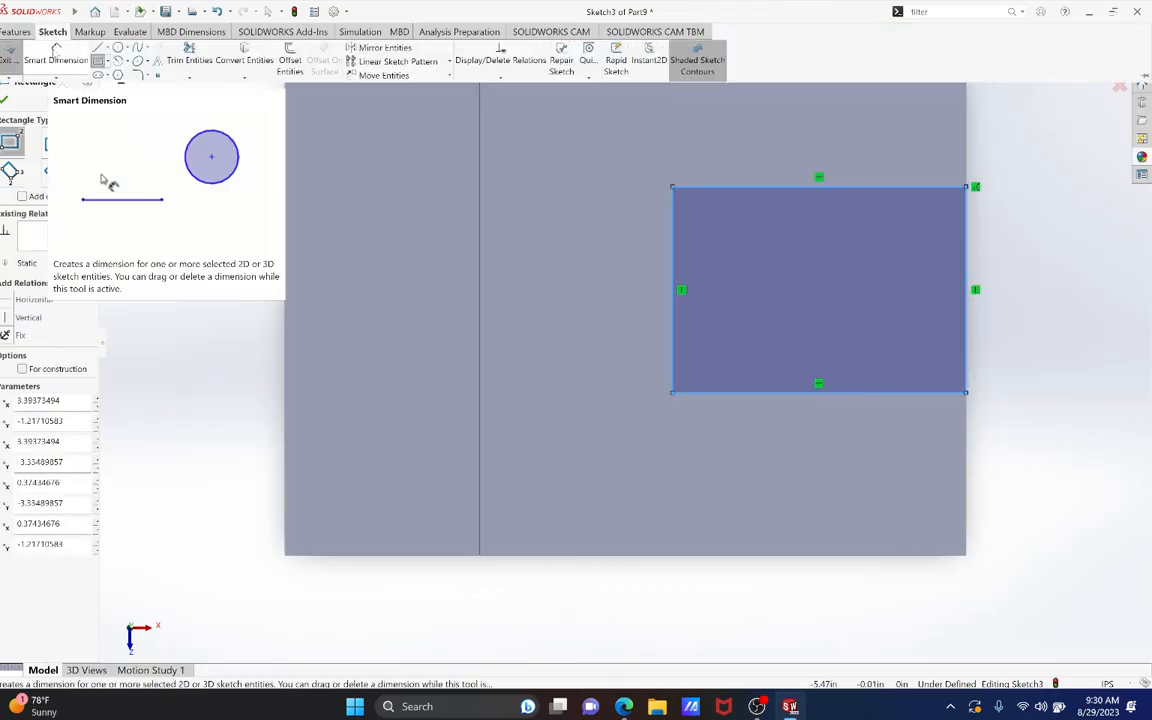
key(Escape)
key(Escape)
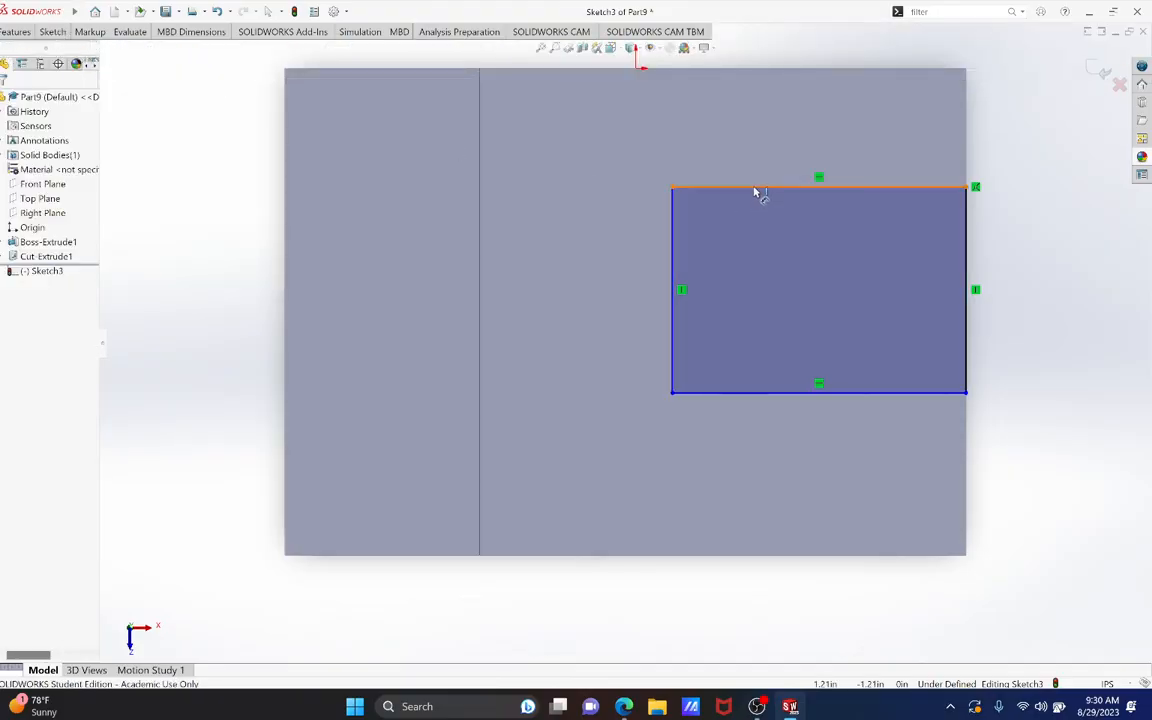
click(755, 190)
click(777, 153)
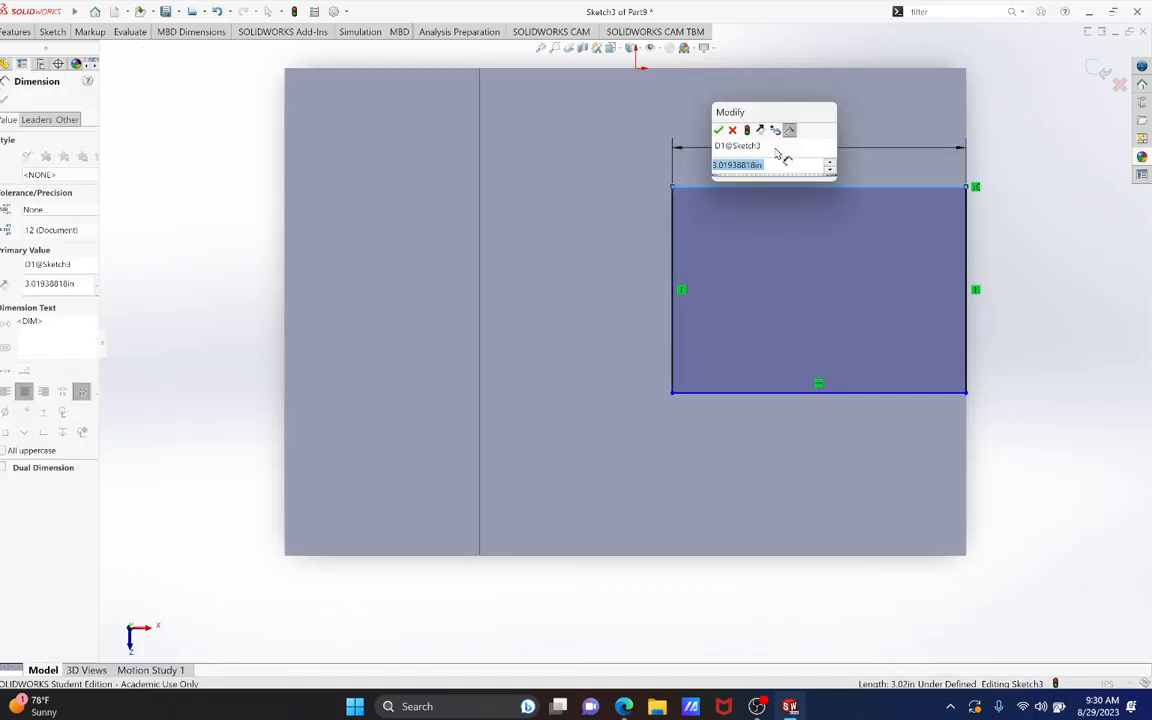
text(3)
key(Return)
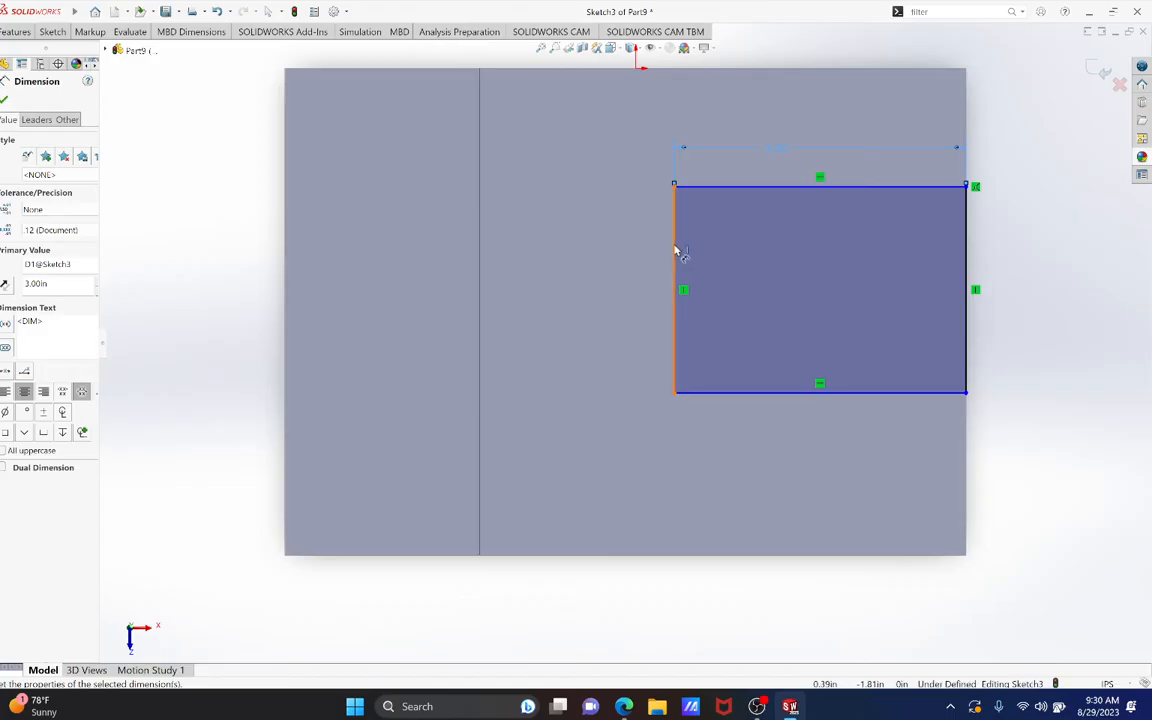
click(675, 250)
click(650, 252)
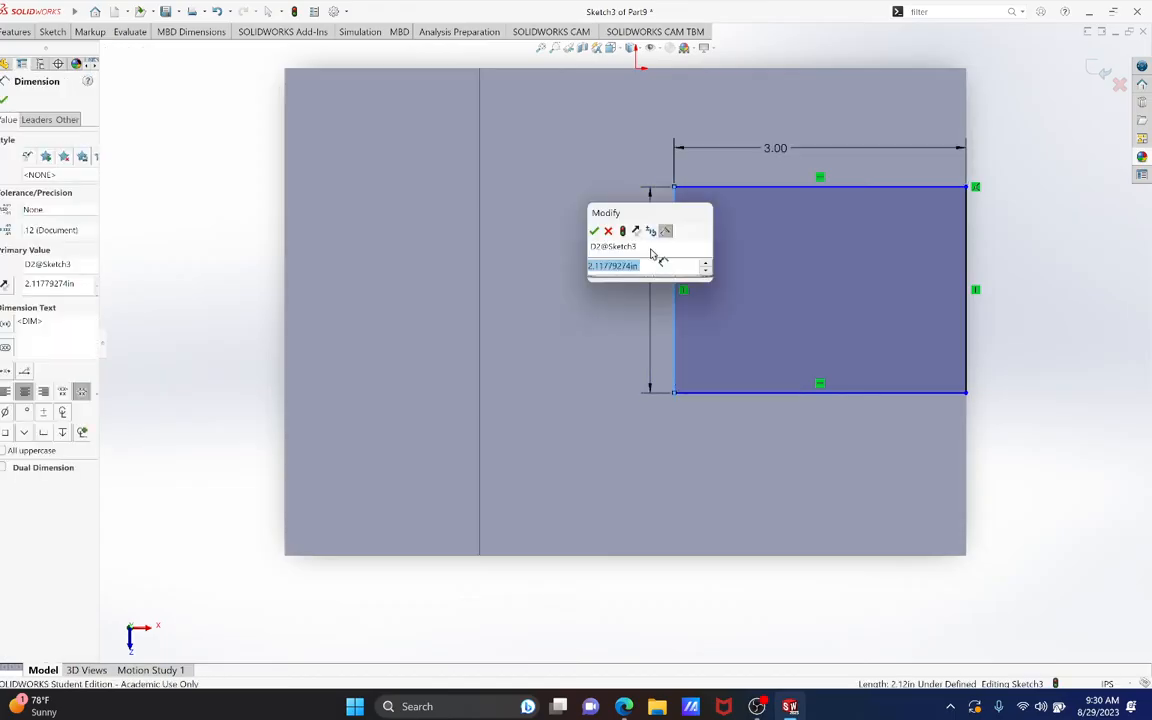
text(1)
key(Return)
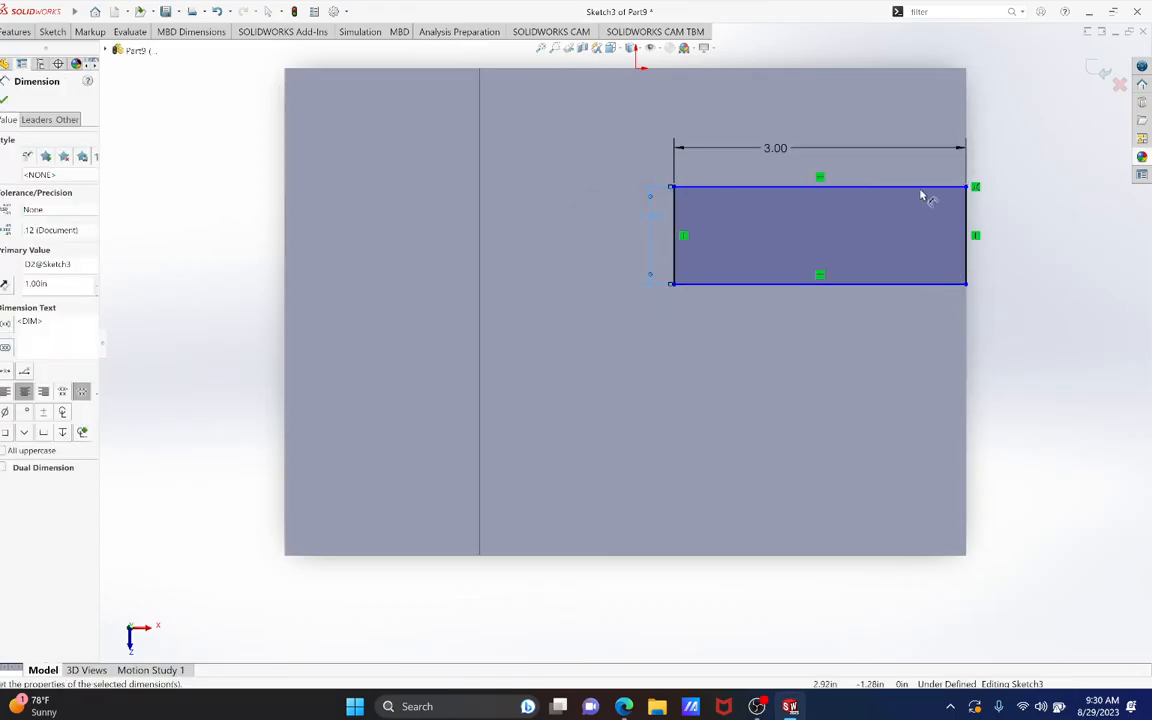
Dimension the rectangle's nearer long side 2 in from the back edge of the lower step.
click(921, 187)
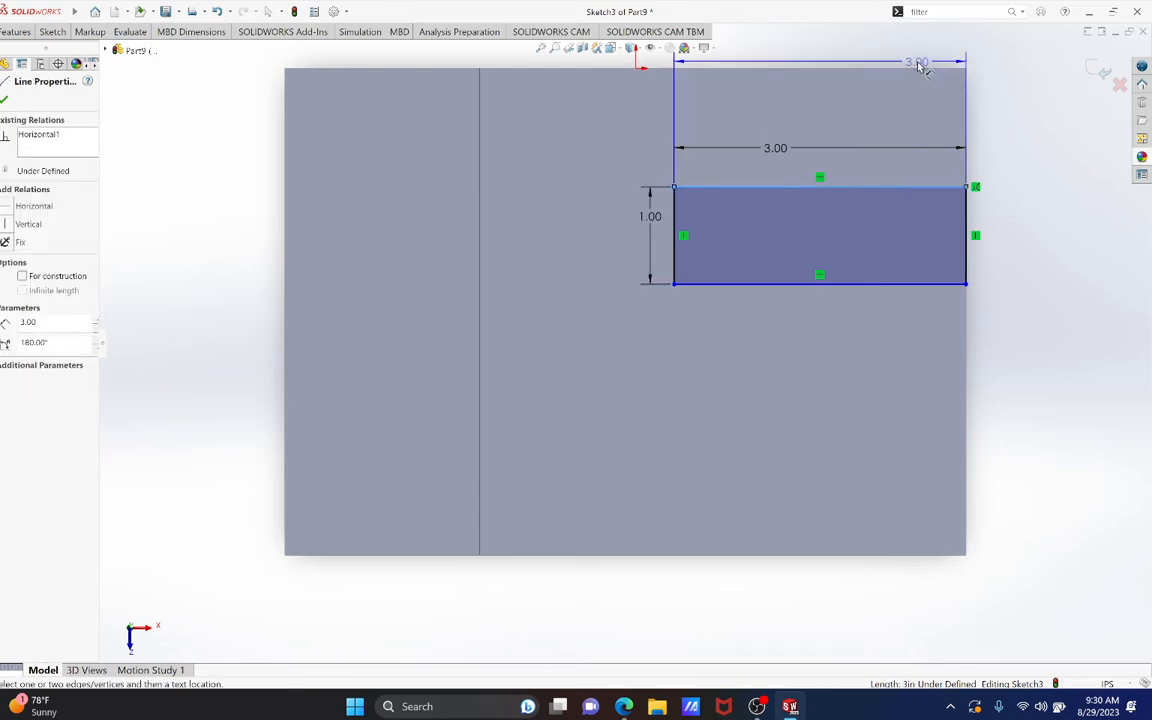
click(918, 69)
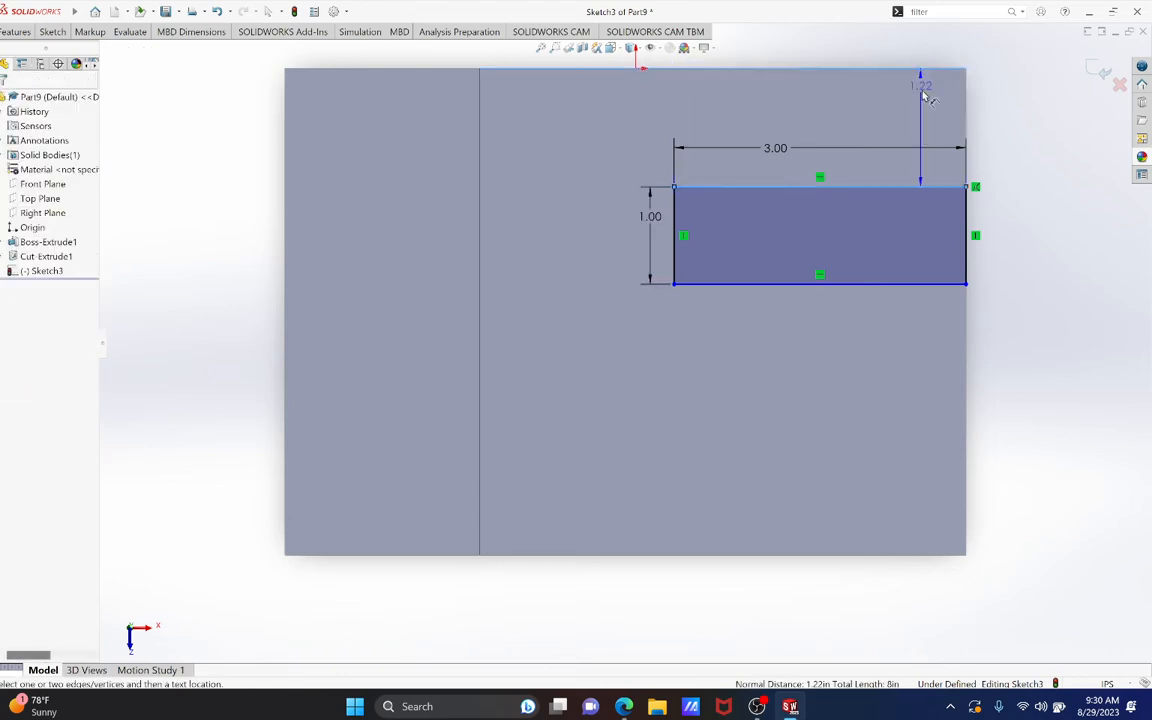
click(929, 108)
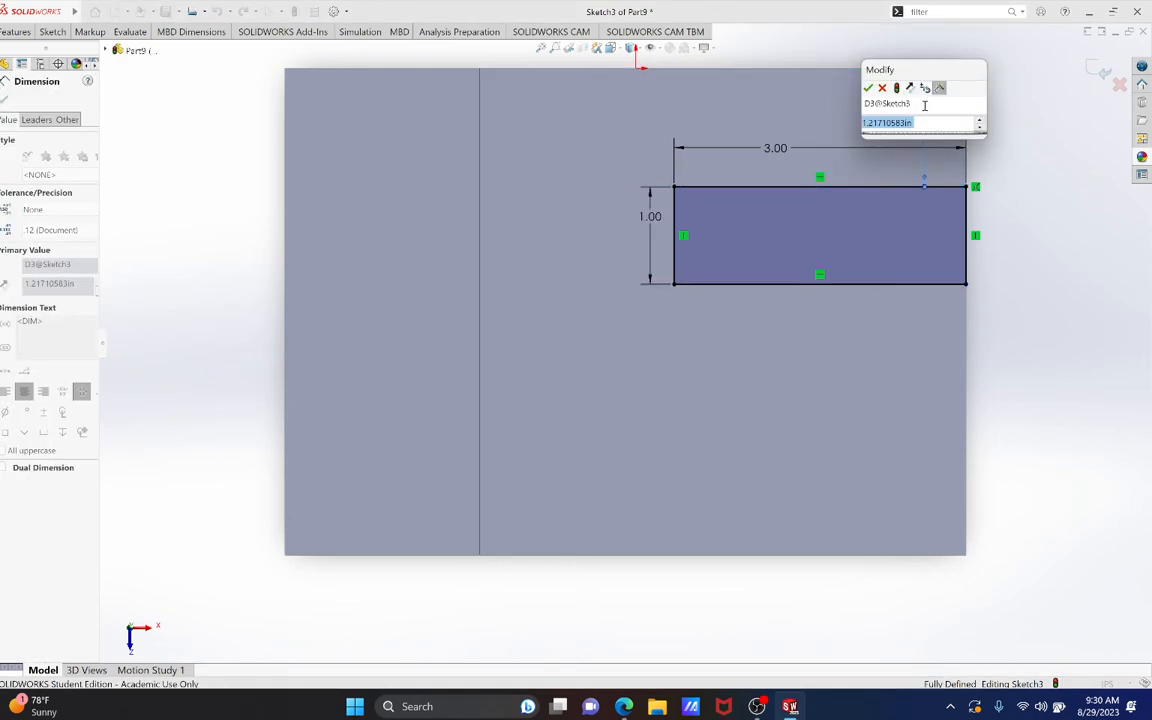
text(2)
key(Return)
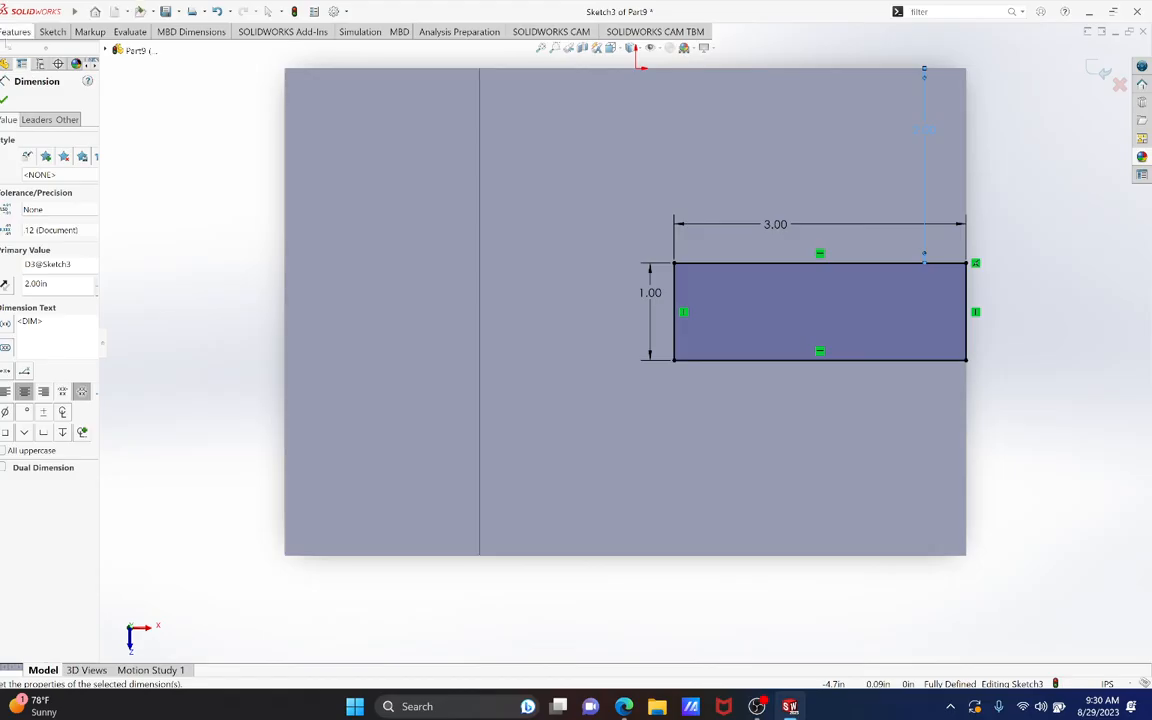
Cut the lower-step rectangle down through the step as an open slot with a 5 in blind Extruded Cut.
click(17, 32)
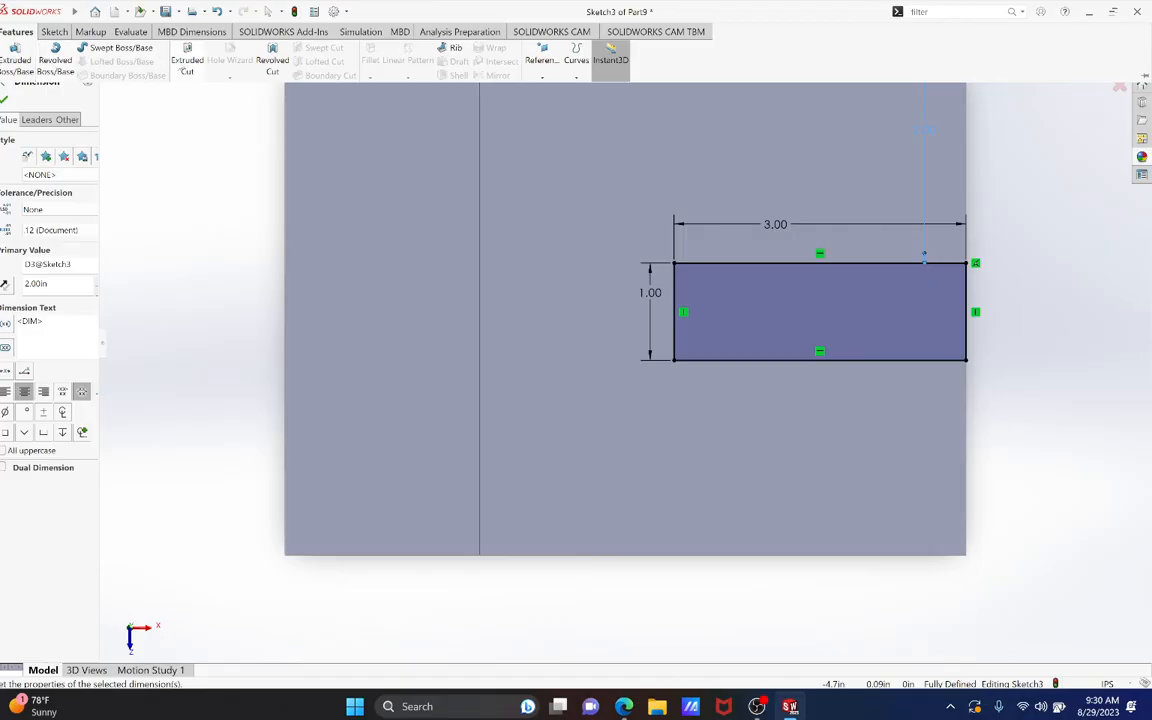
click(187, 63)
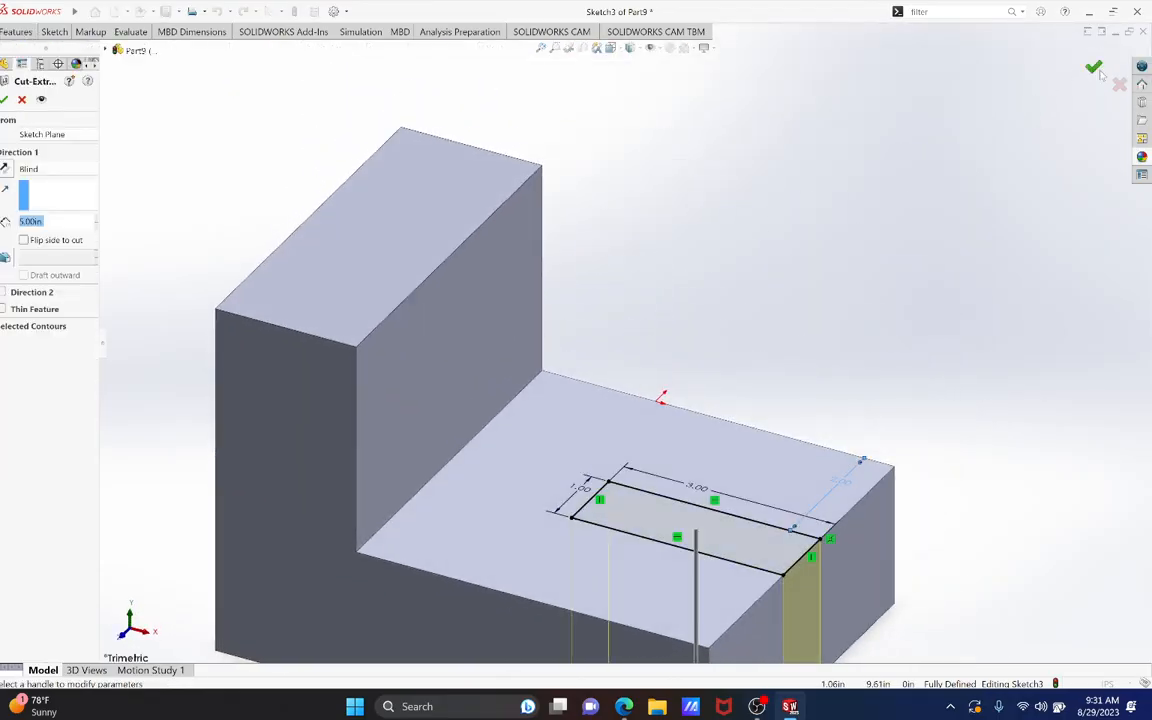
click(1094, 67)
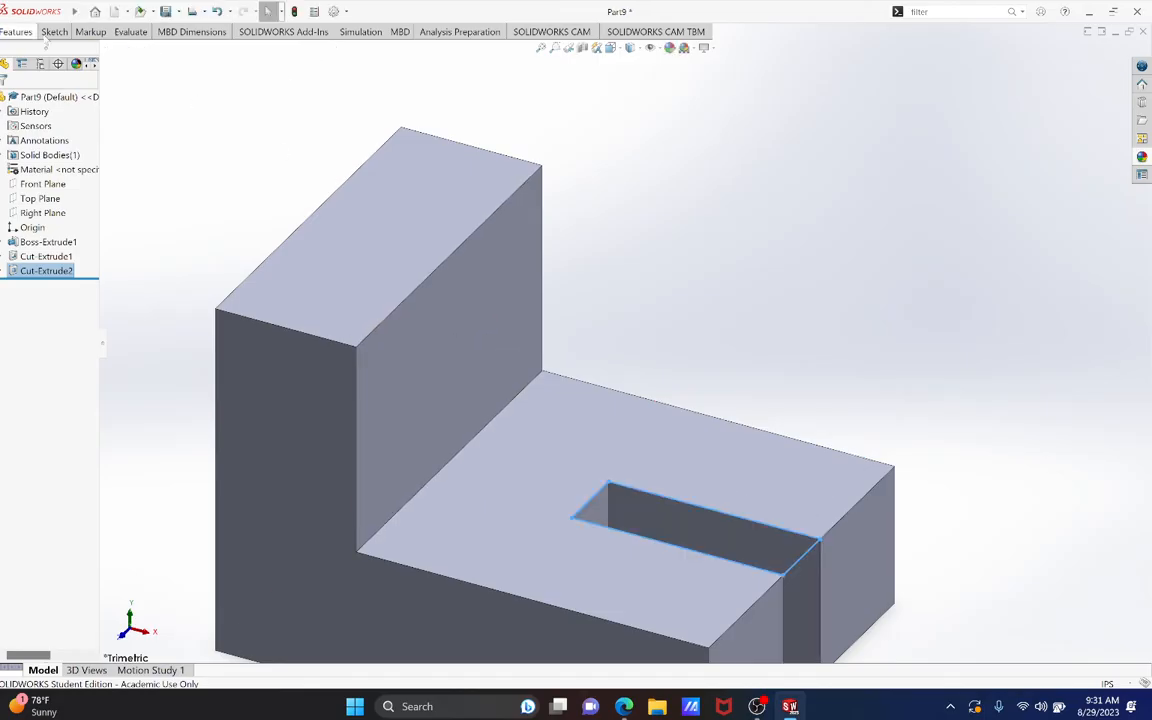
On the upright's inner vertical face, sketch a corner rectangle down from the upper edge, about 1.74 in wide and 1.17 in high.
click(54, 32)
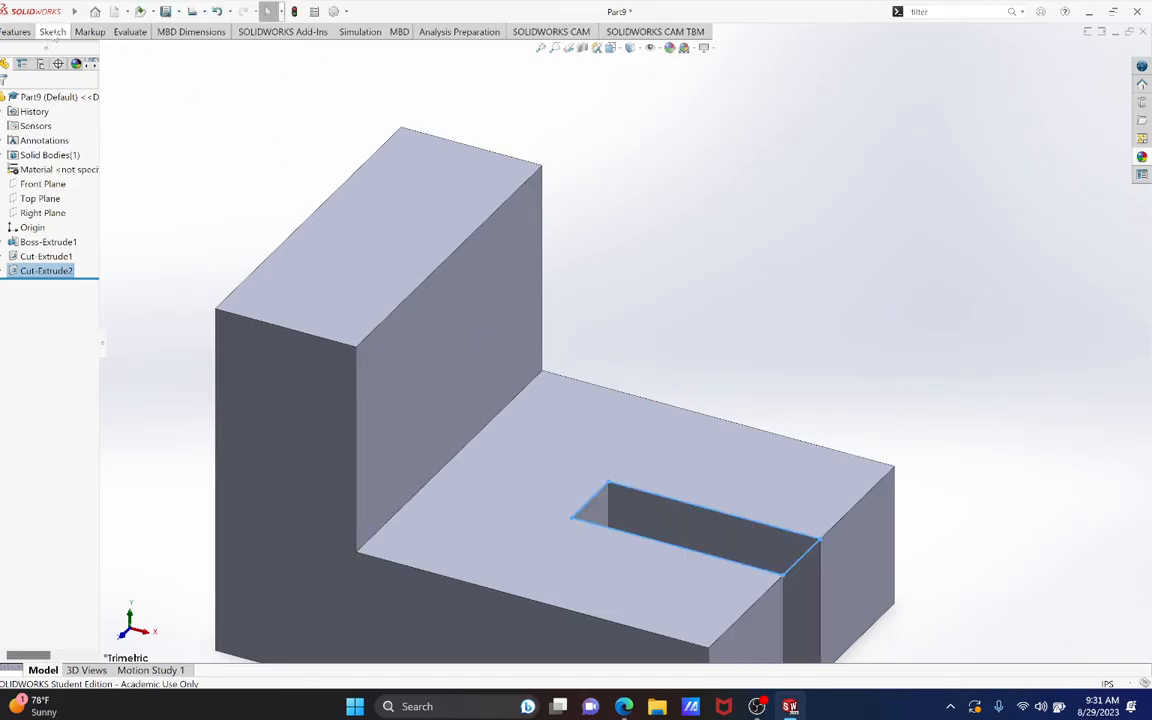
click(436, 358)
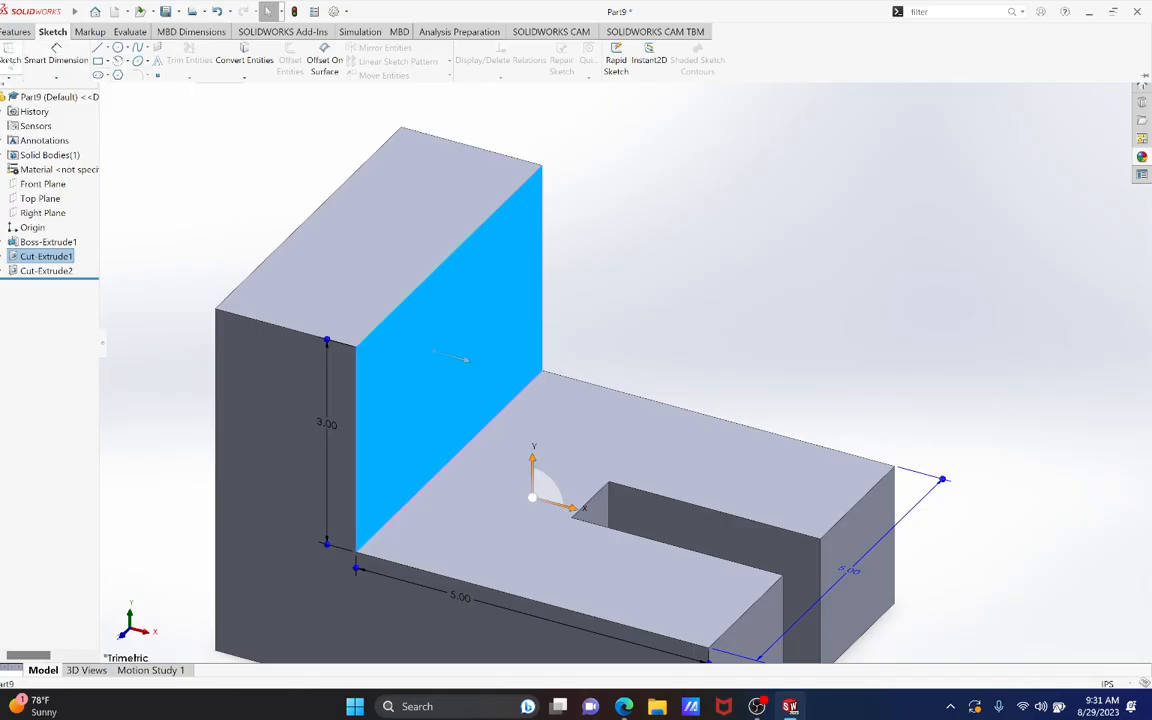
click(8, 57)
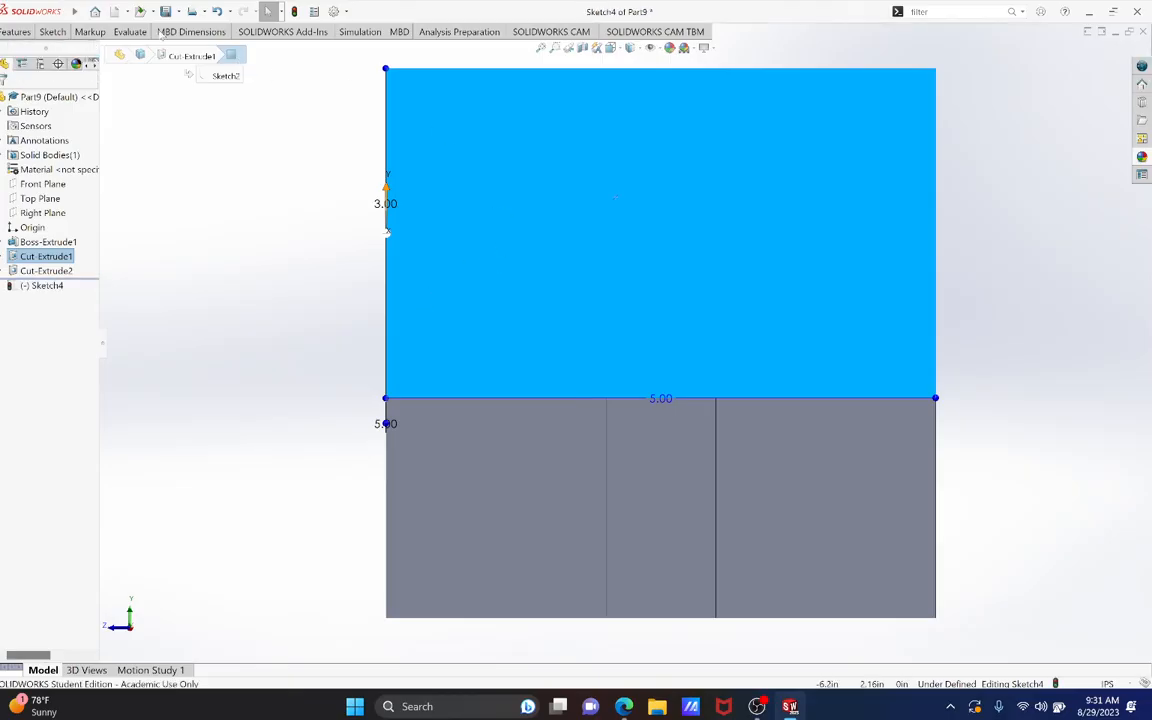
click(55, 33)
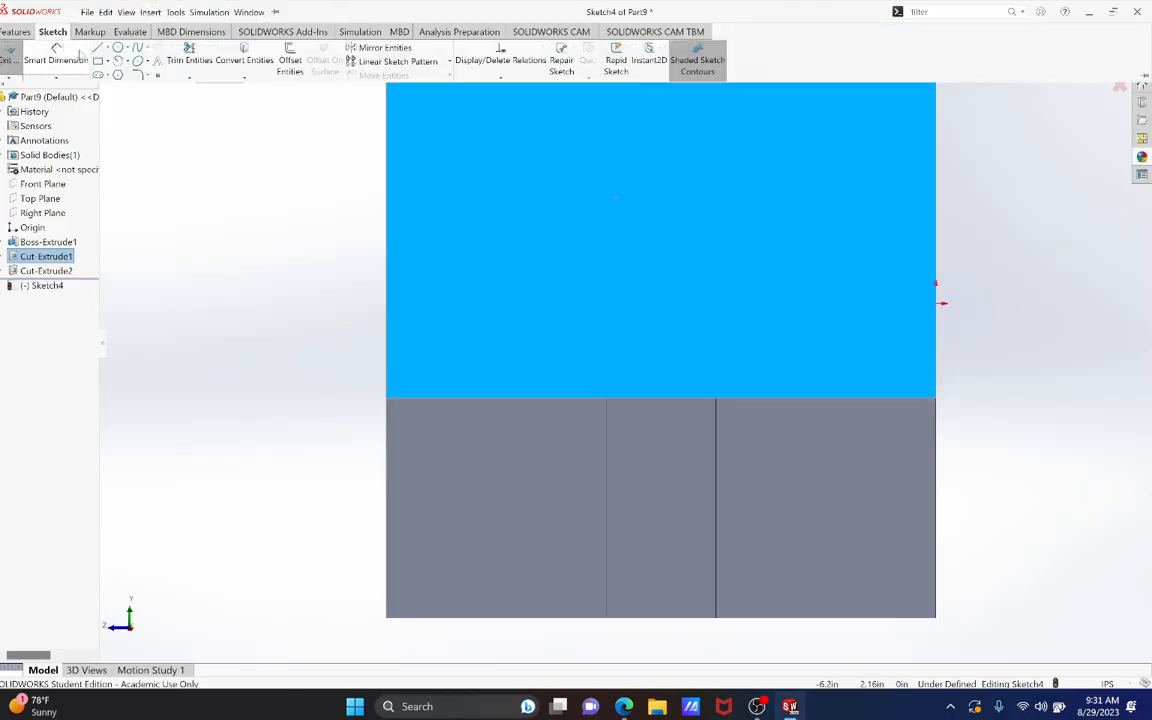
click(98, 61)
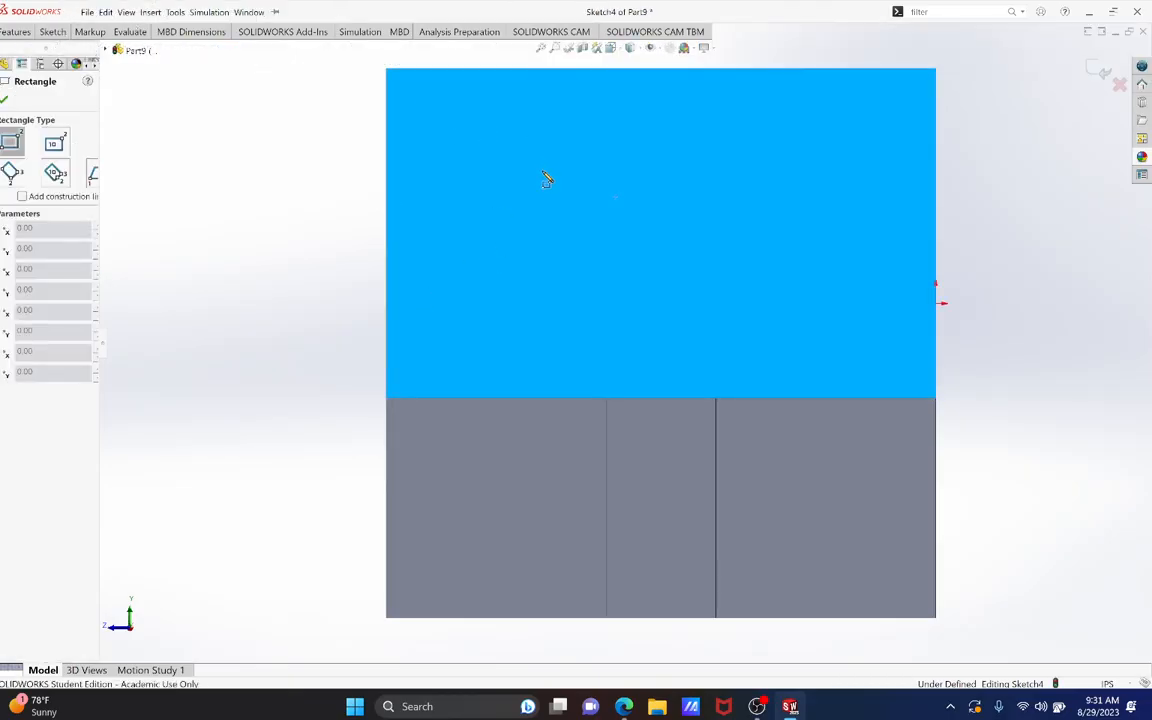
click(598, 69)
click(789, 197)
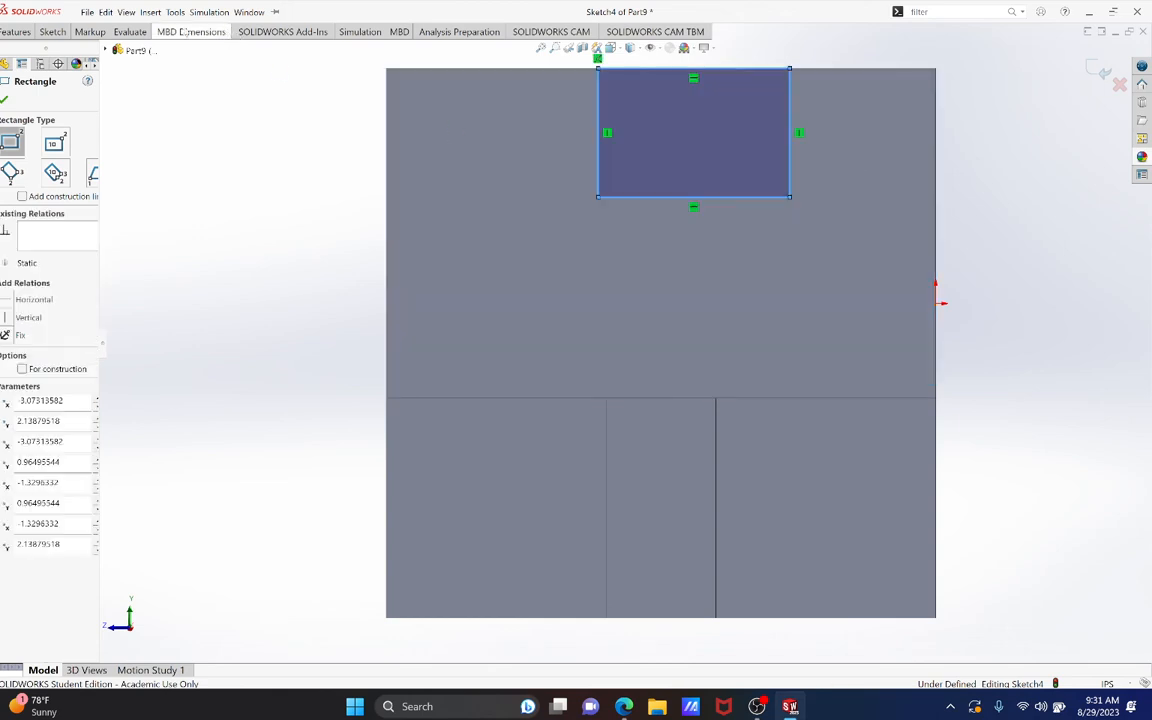
Dimension the upright-face rectangle to 1 in high and 3 in wide.
click(50, 32)
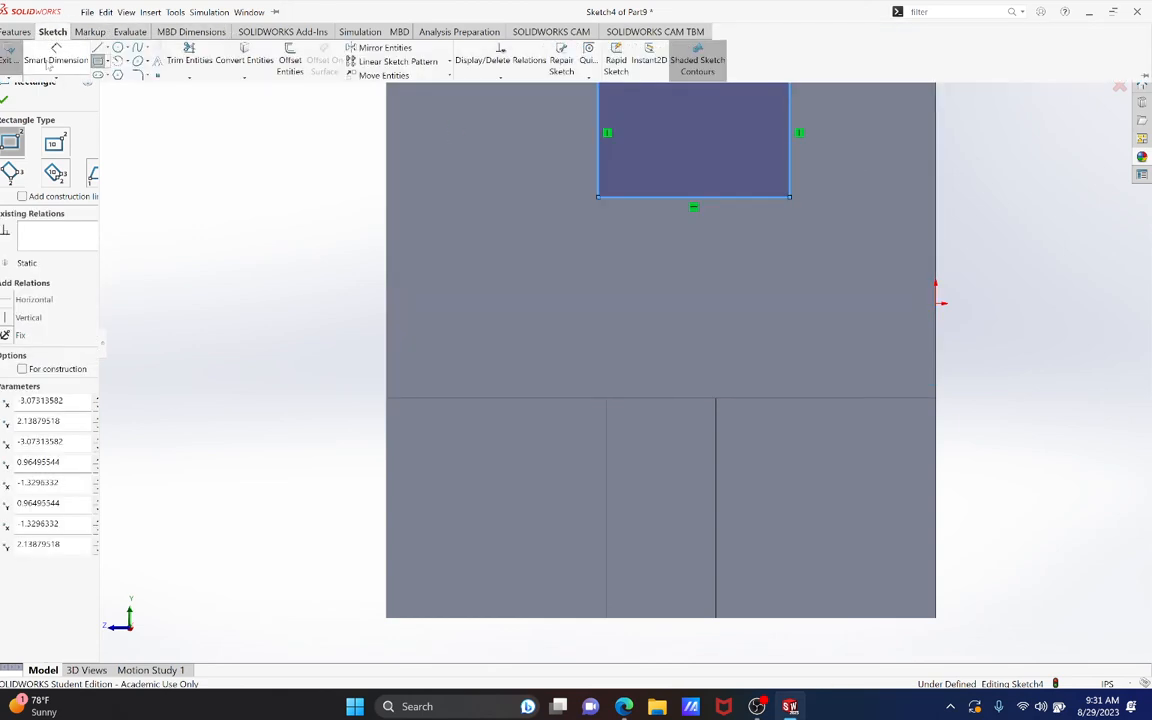
click(530, 188)
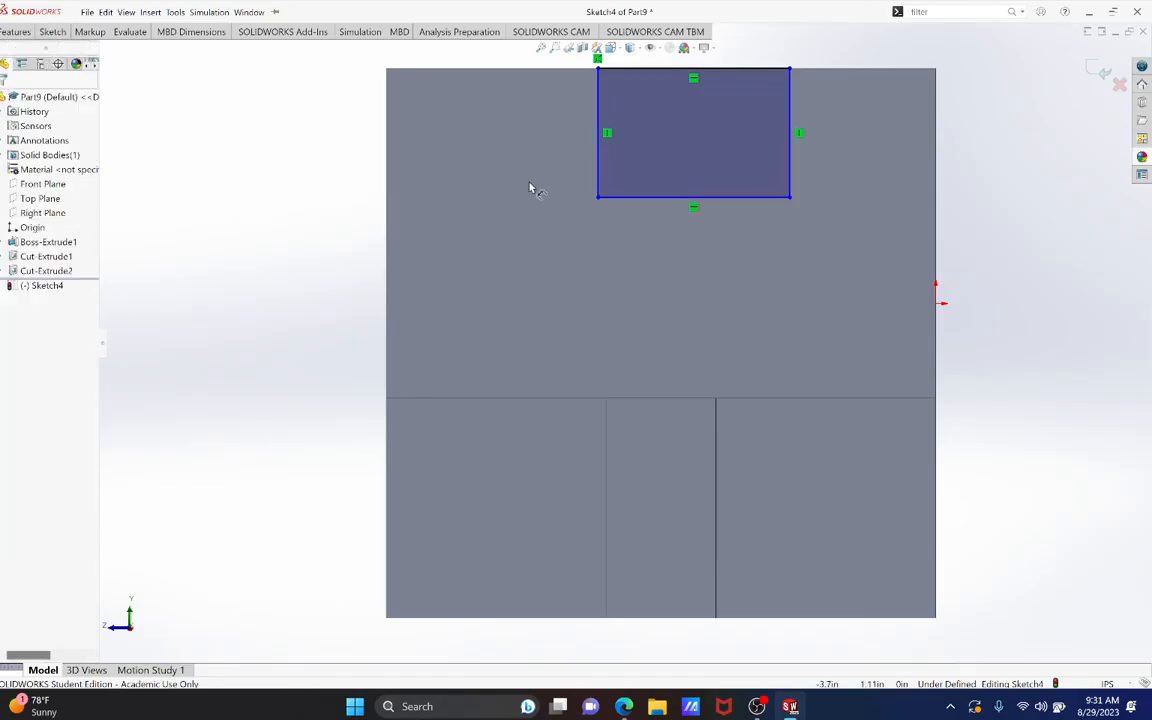
click(598, 177)
click(585, 160)
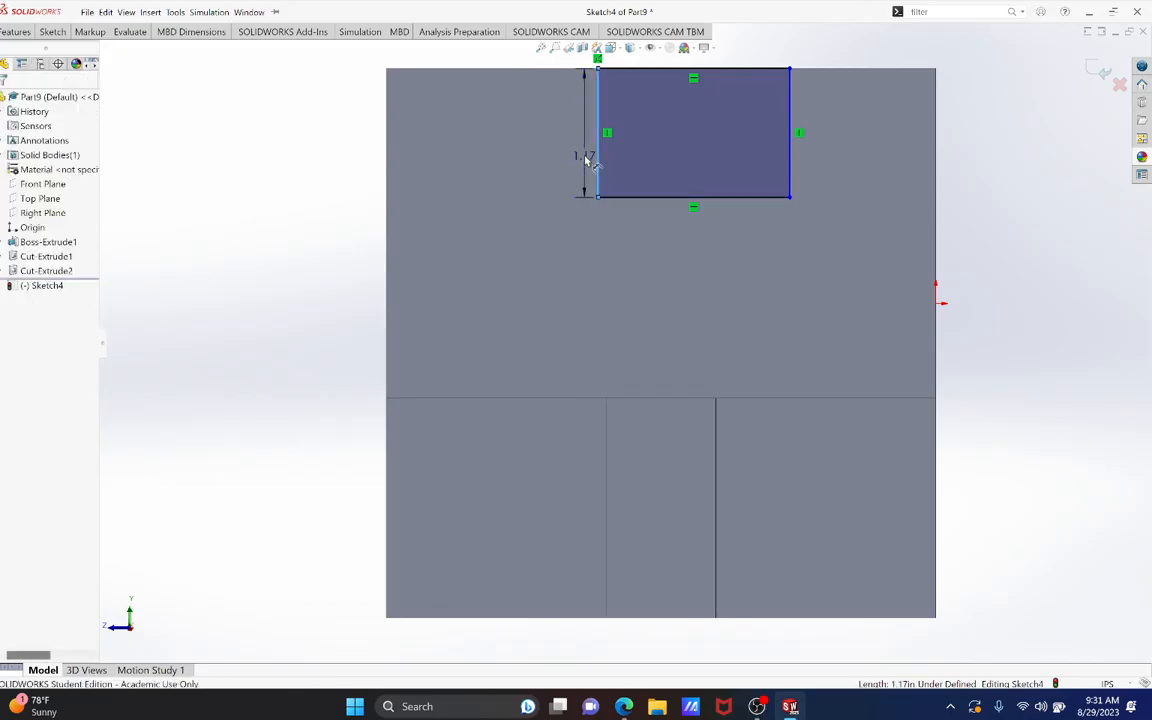
text(1)
key(Return)
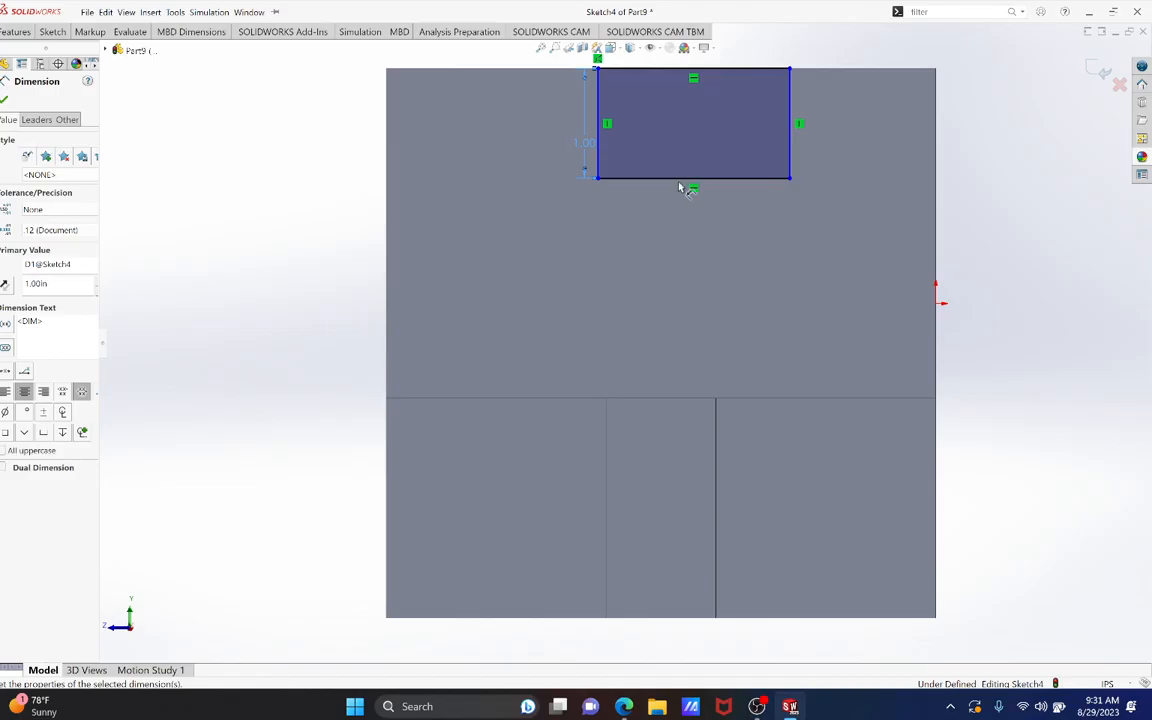
click(674, 181)
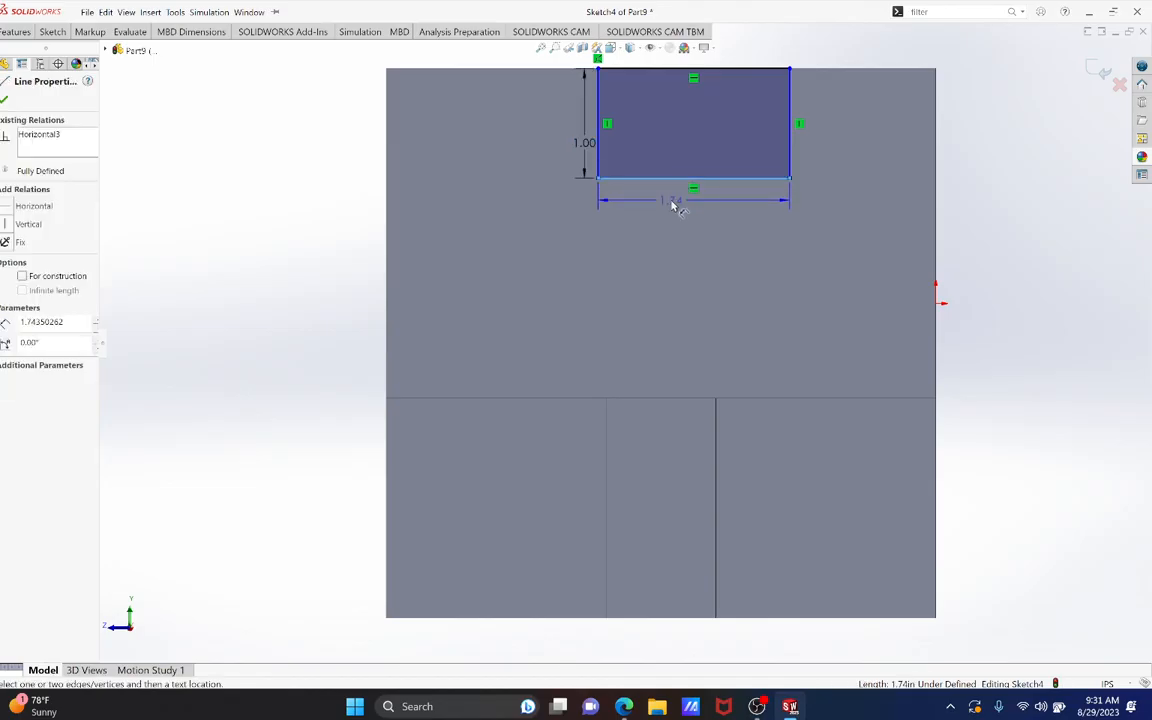
click(674, 203)
text(3.00in)
key(Return)
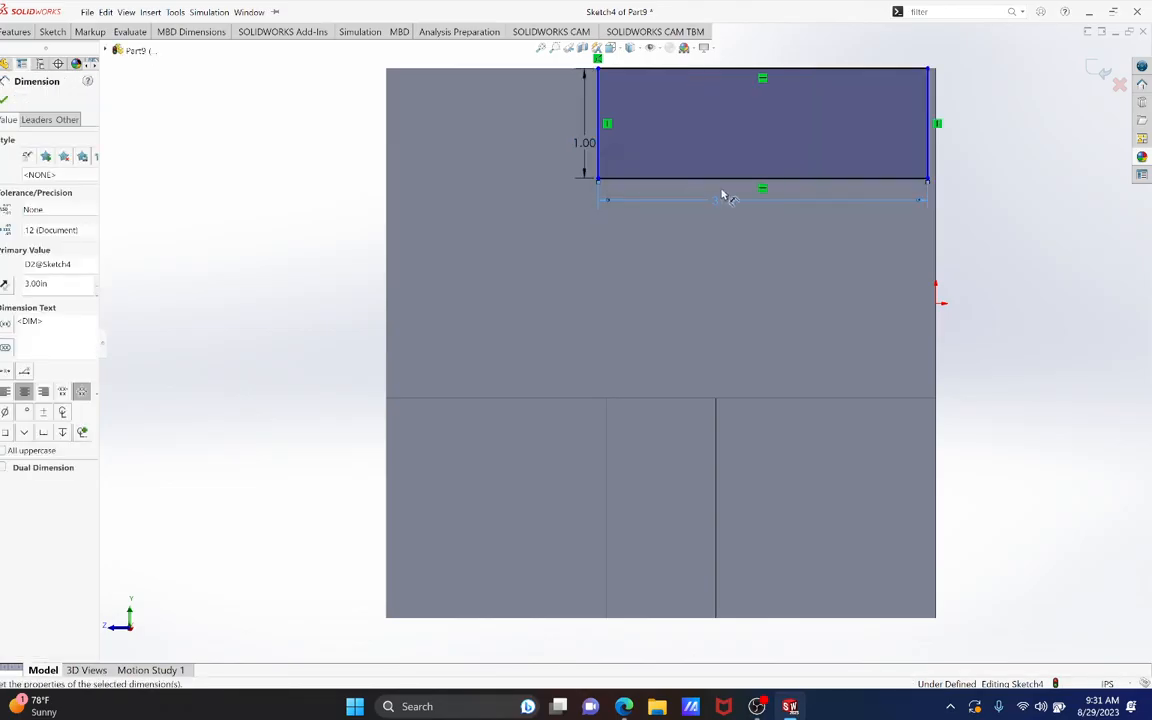
Dimension the rectangle's side 1 in from the front vertical edge of the upright face.
click(598, 136)
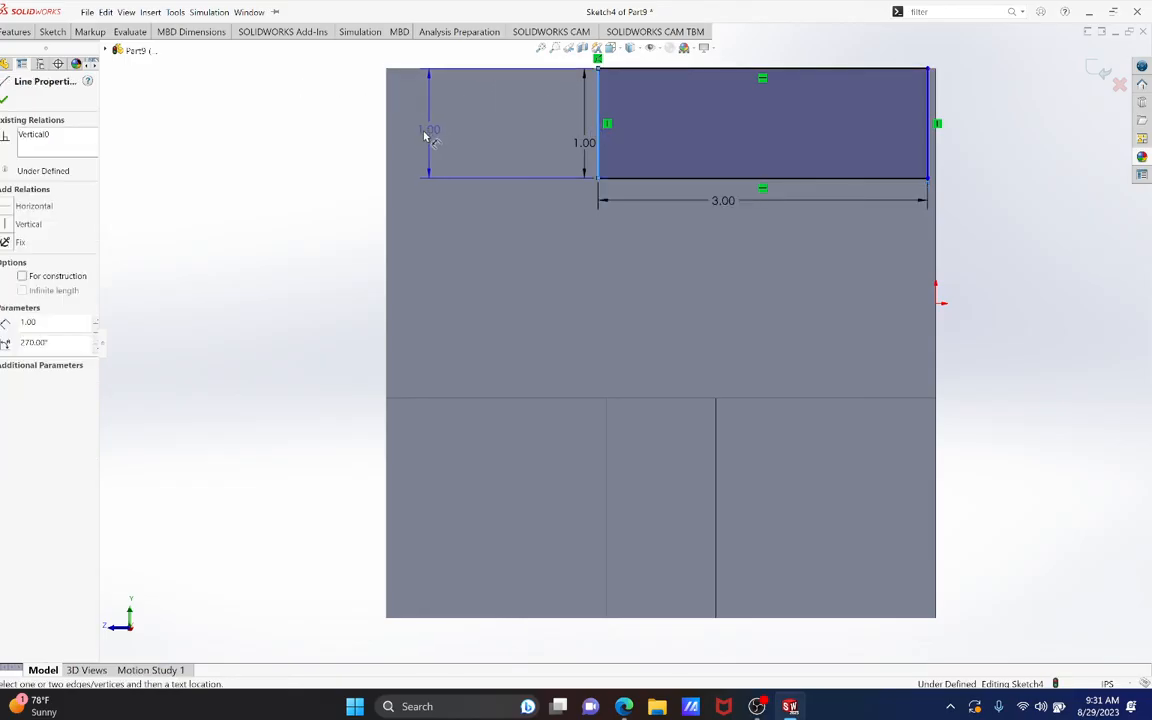
click(388, 140)
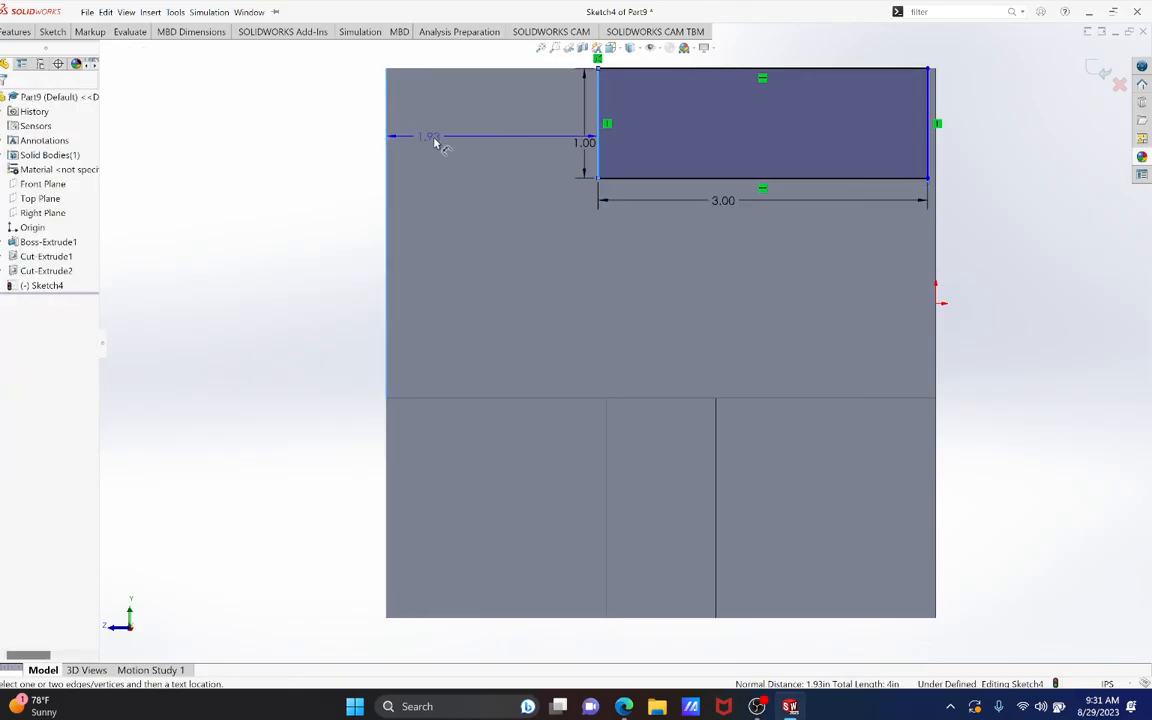
click(437, 142)
text(1.00in)
key(Return)
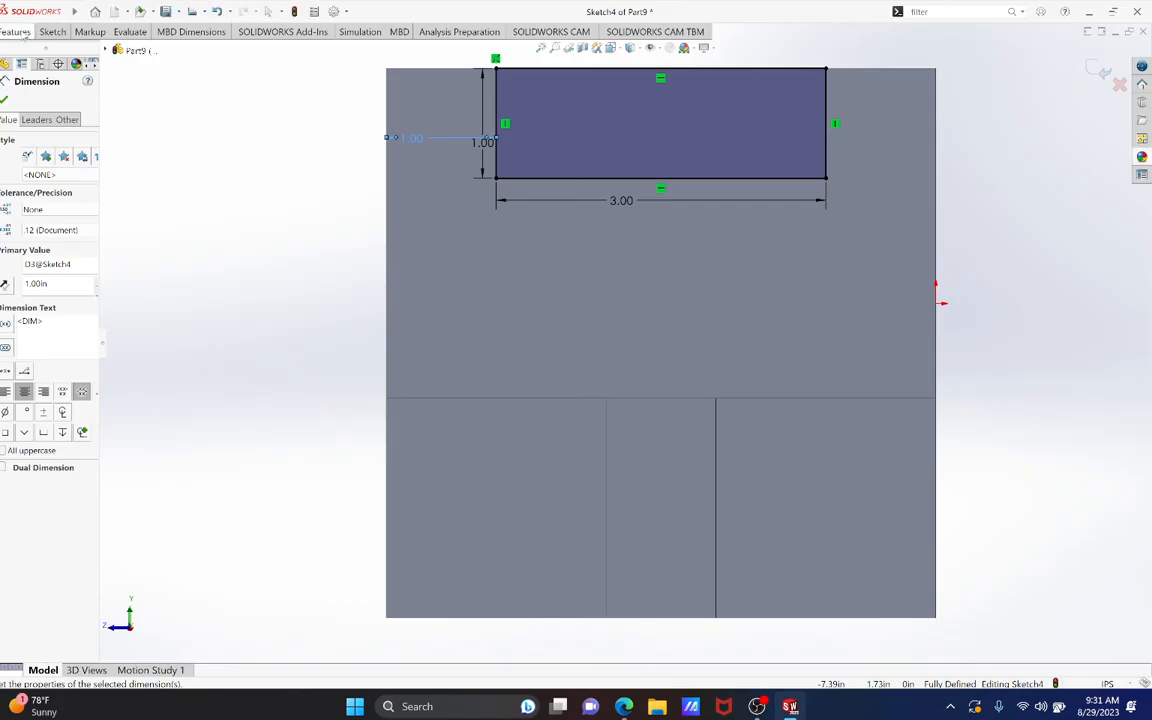
Cut the rectangle through the upright as a notch with a 5 in blind Extruded Cut.
click(20, 32)
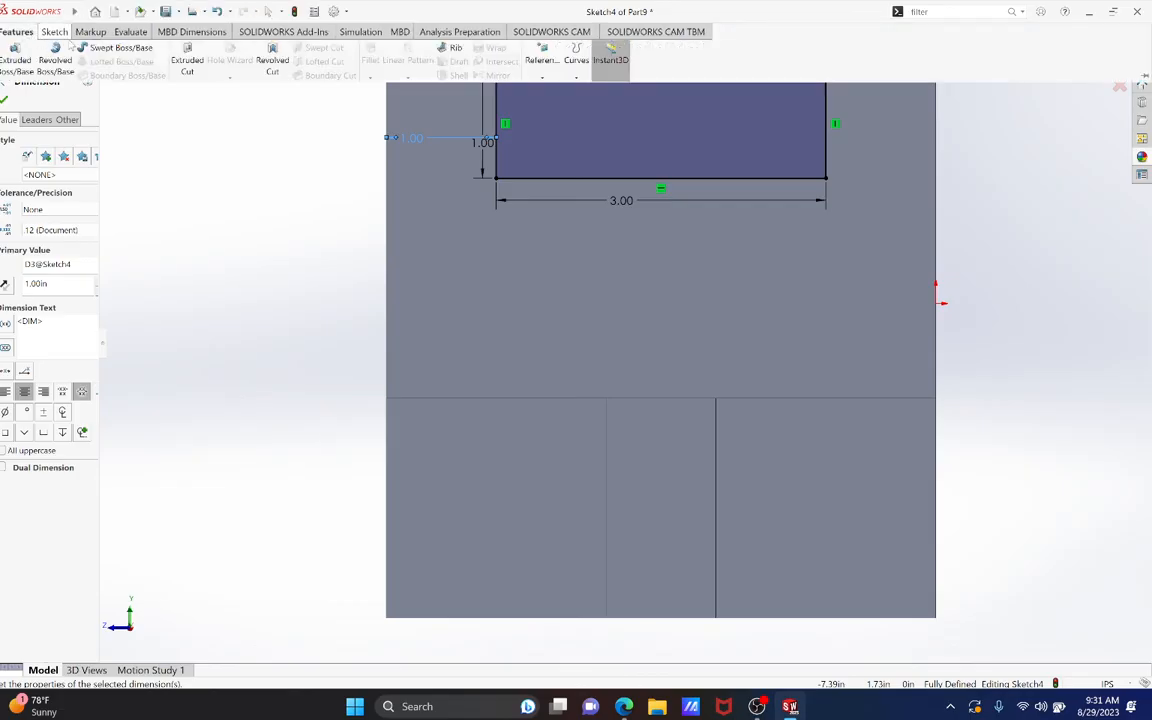
click(186, 62)
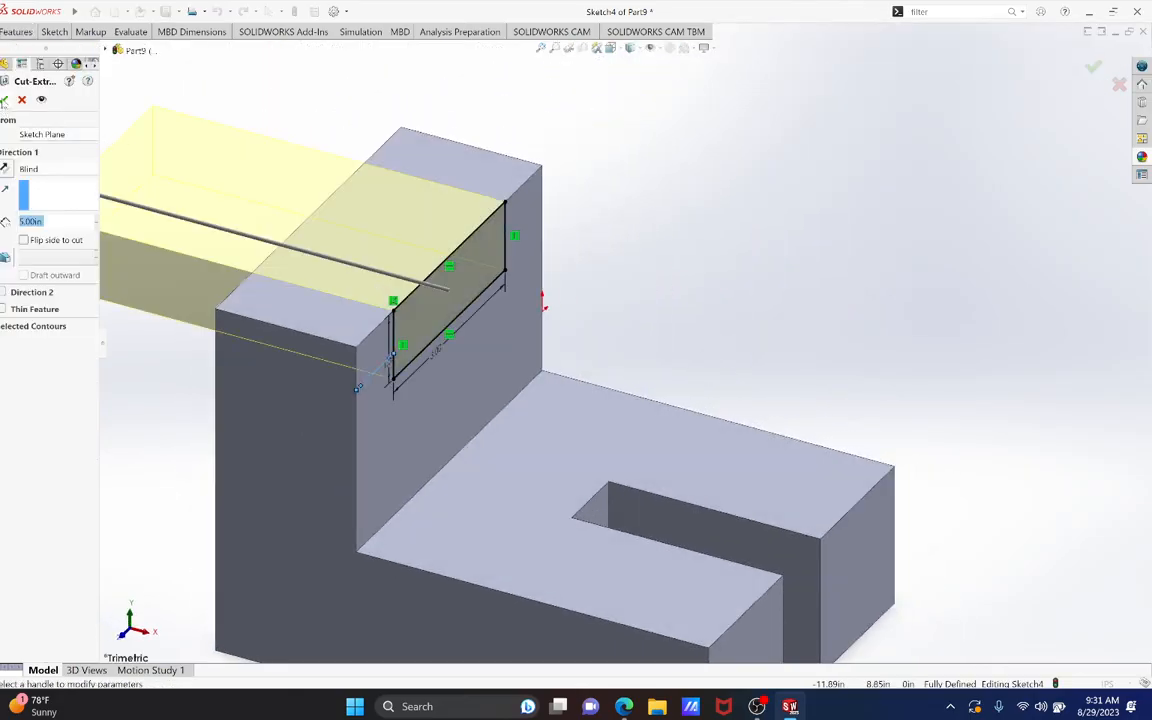
click(5, 100)
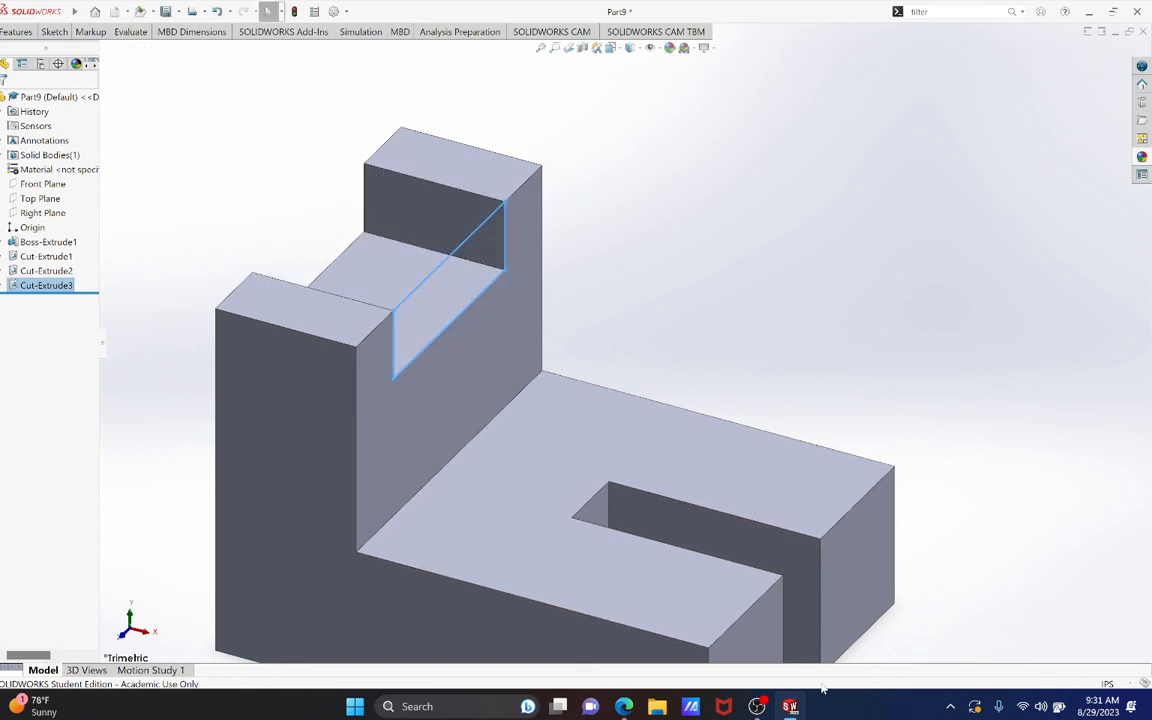
key(f)
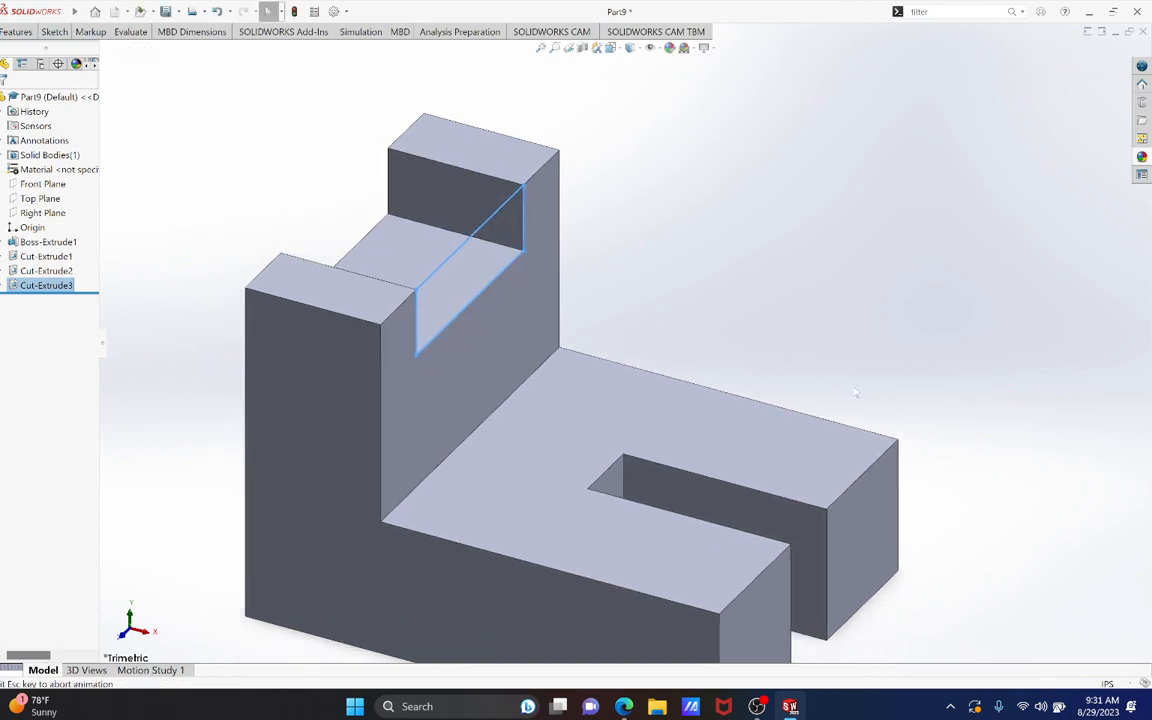
mouse_move(757, 706)
click(686, 640)
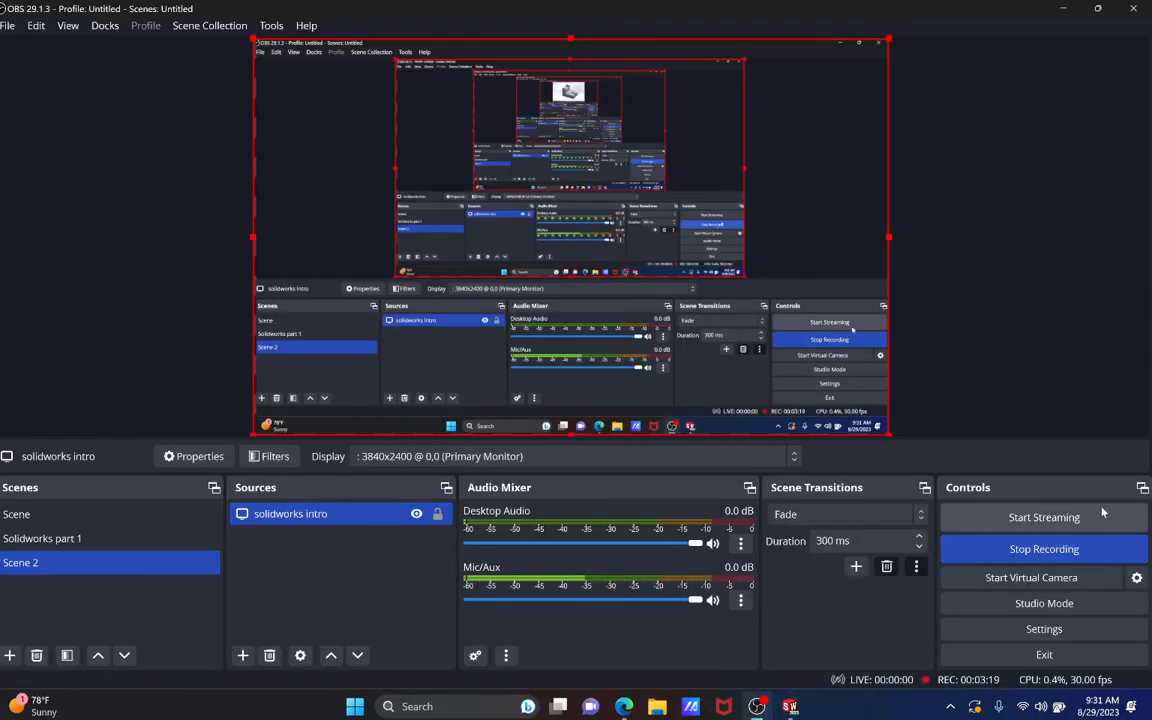